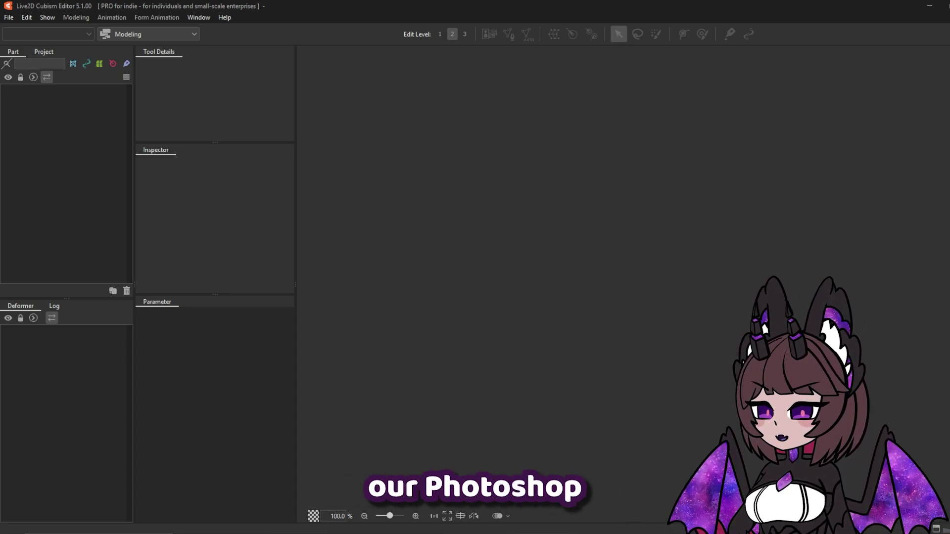
- Load the BeginnervsPro Example Model file into the editor through File > Open
key(alt+Tab)
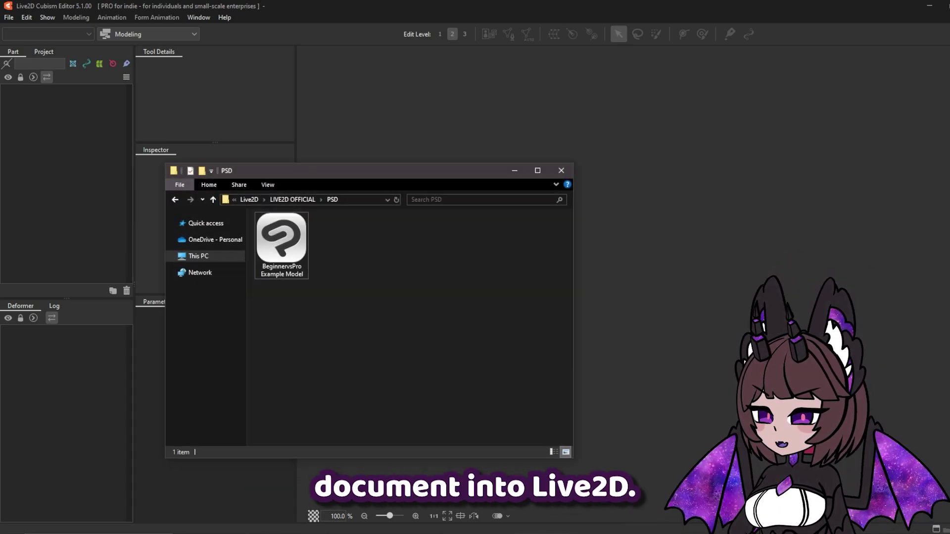
drag(282, 240, 687, 275)
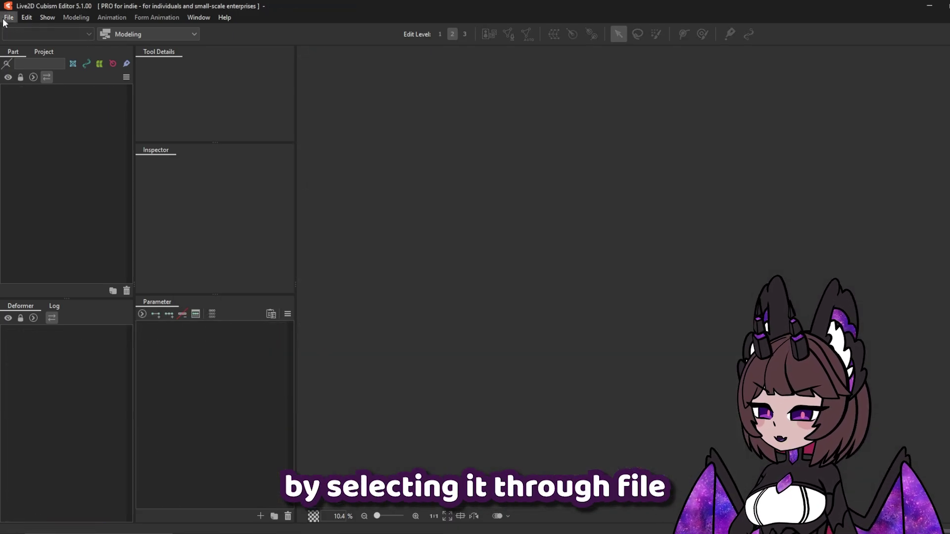
click(7, 18)
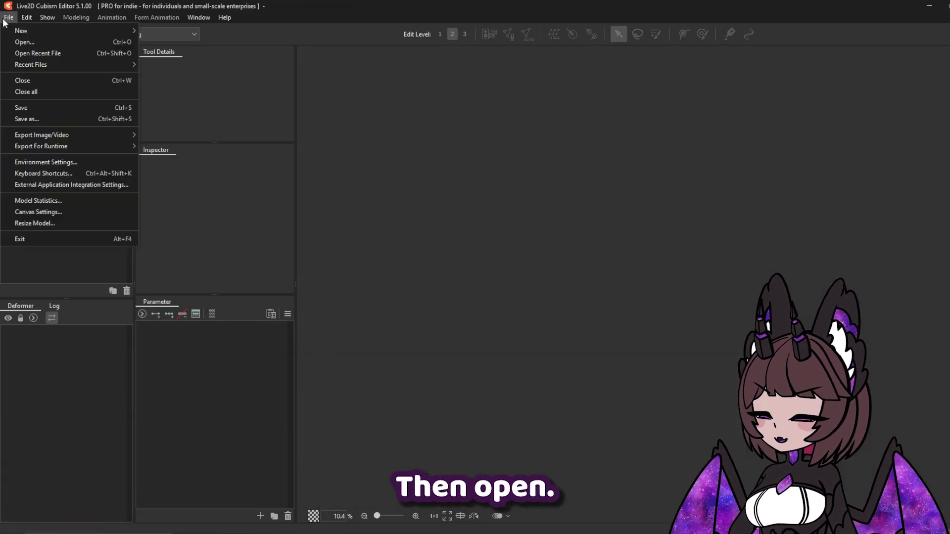
click(58, 43)
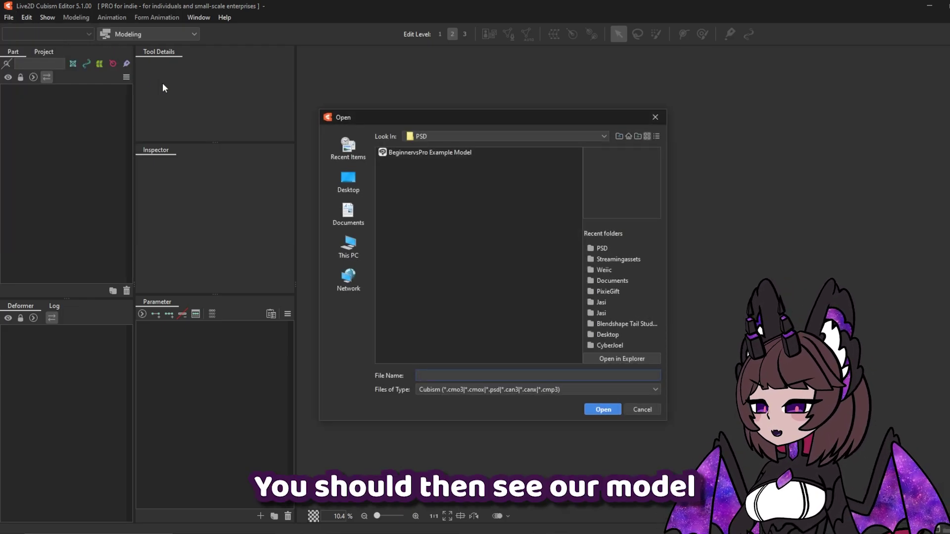
double_click(427, 153)
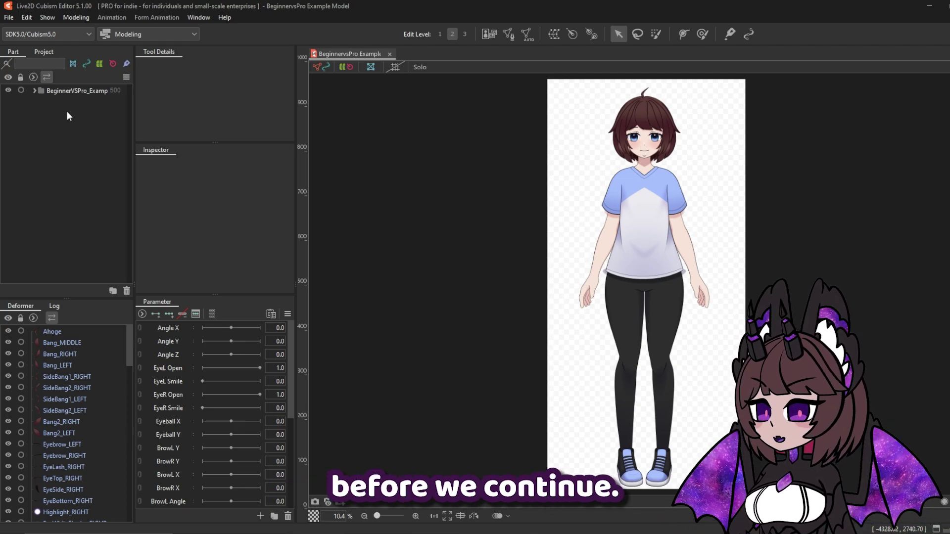
- Expand the root, Body and Head parts, then every folder in the part tree
click(43, 52)
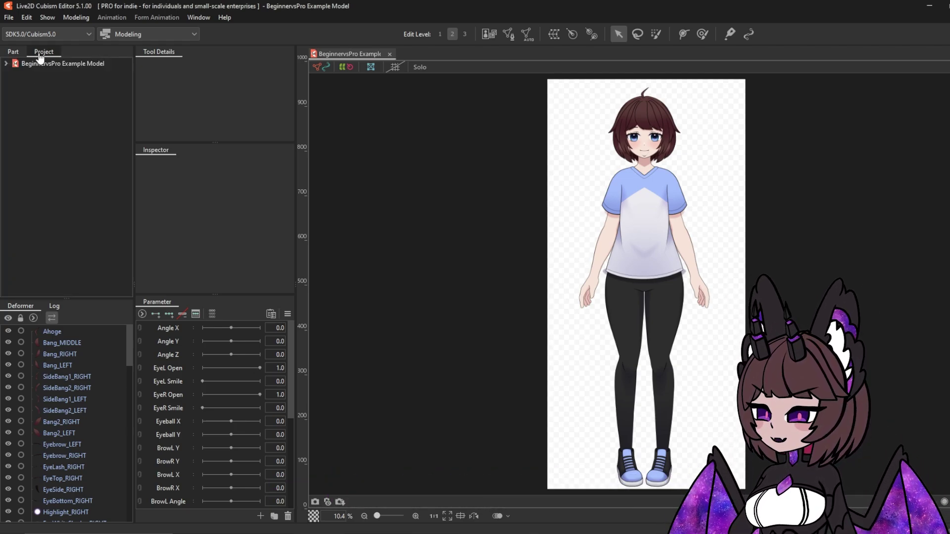
click(14, 52)
click(34, 90)
click(43, 114)
click(42, 102)
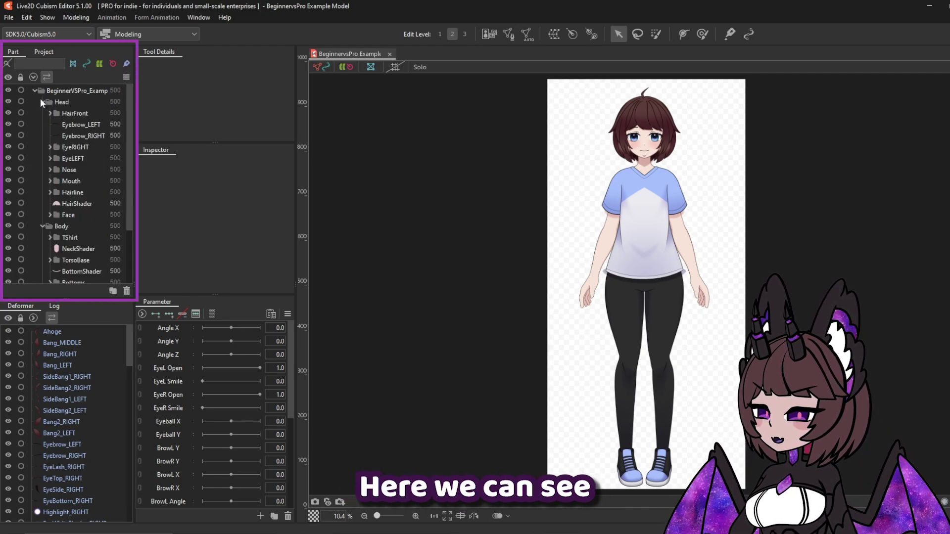
click(33, 77)
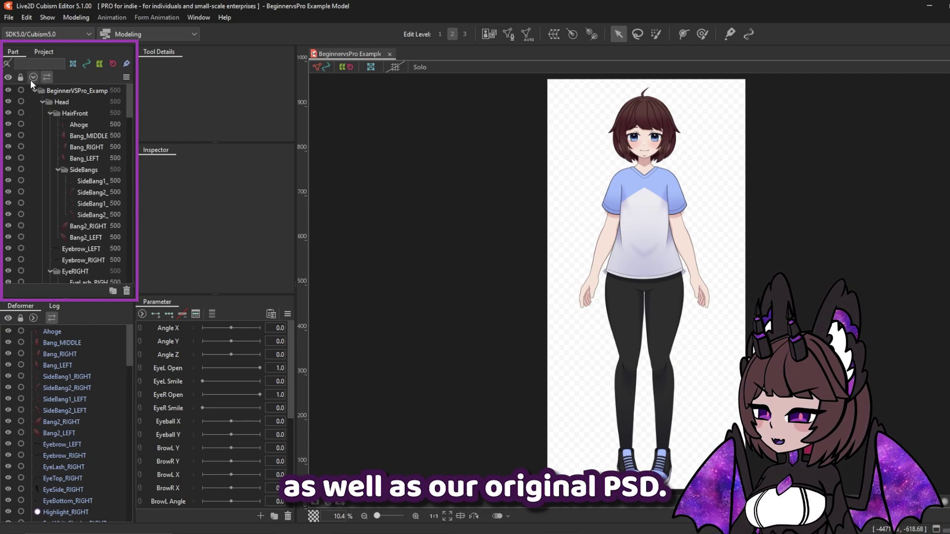
- Reveal the source PSD under Source Image in Project, then return to the part hierarchy
click(43, 51)
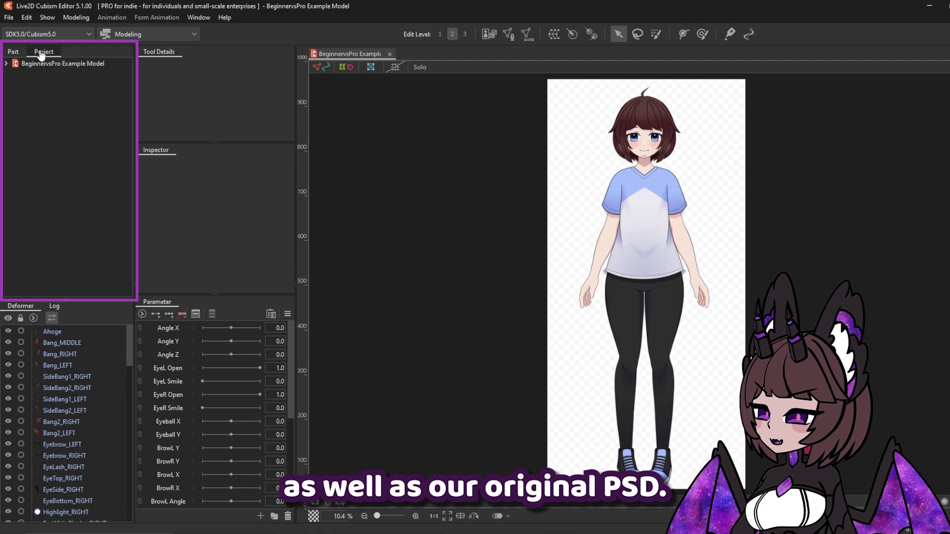
click(15, 74)
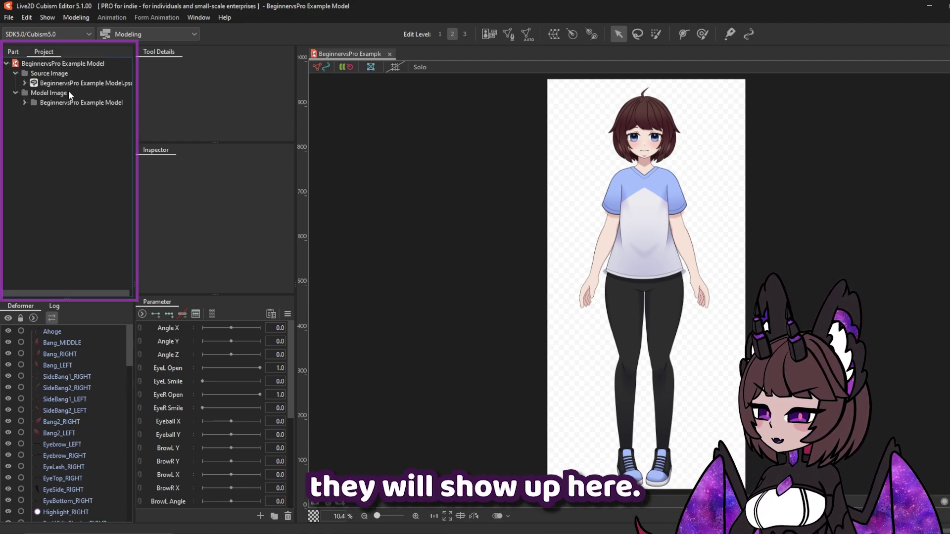
click(11, 54)
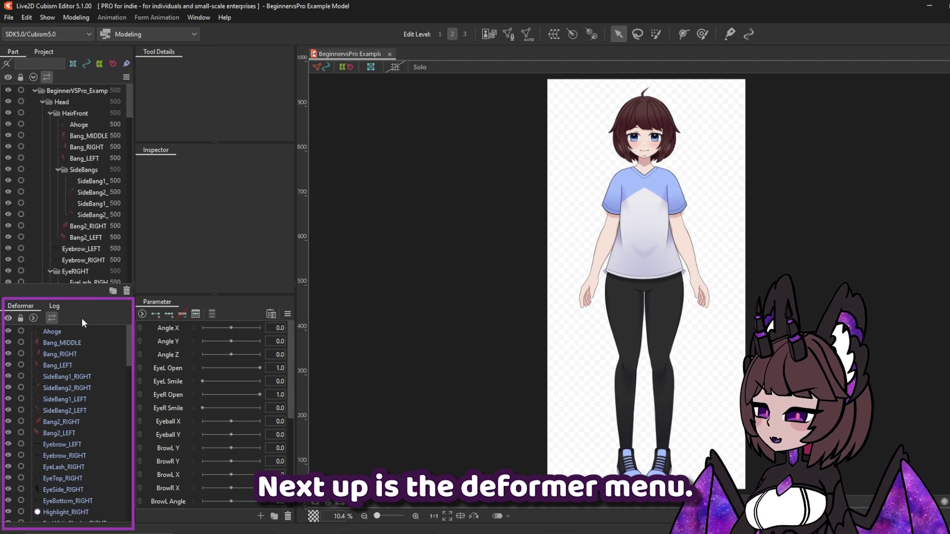
mouse_move(130, 346)
mouse_down()
mouse_move(130, 354)
mouse_move(130, 338)
mouse_up()
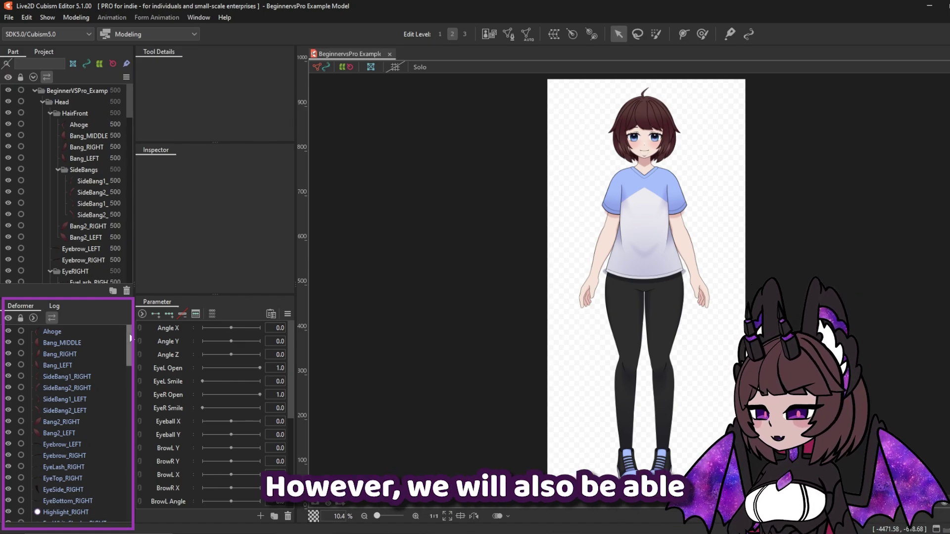
drag(131, 338, 138, 353)
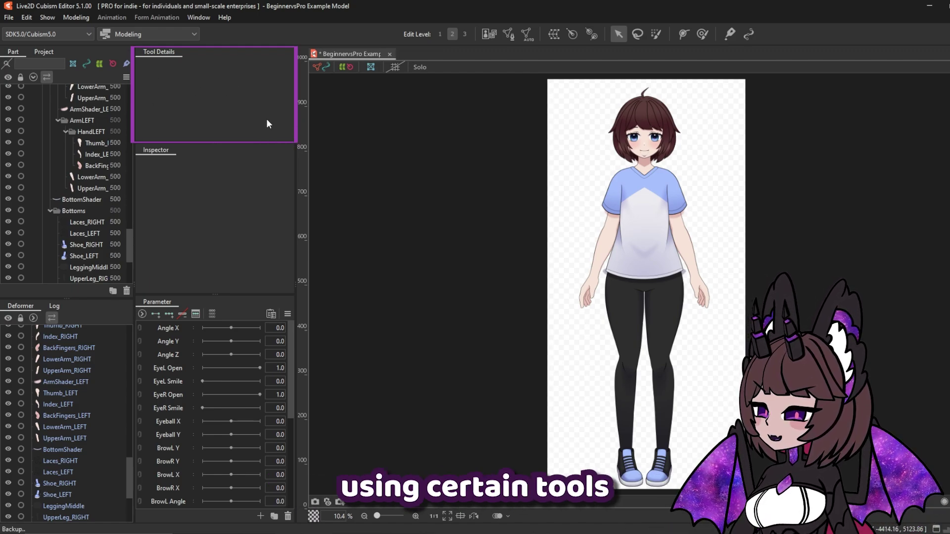
click(657, 35)
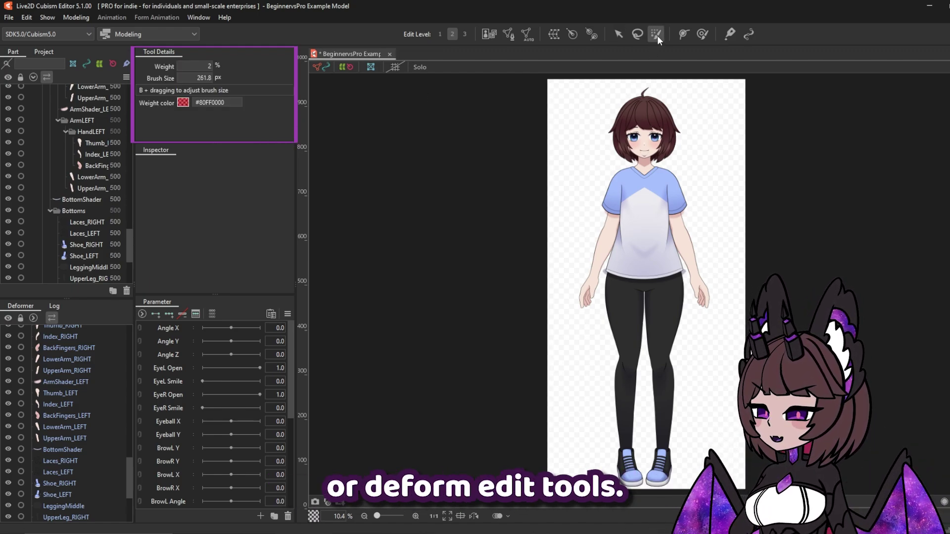
click(684, 34)
click(618, 33)
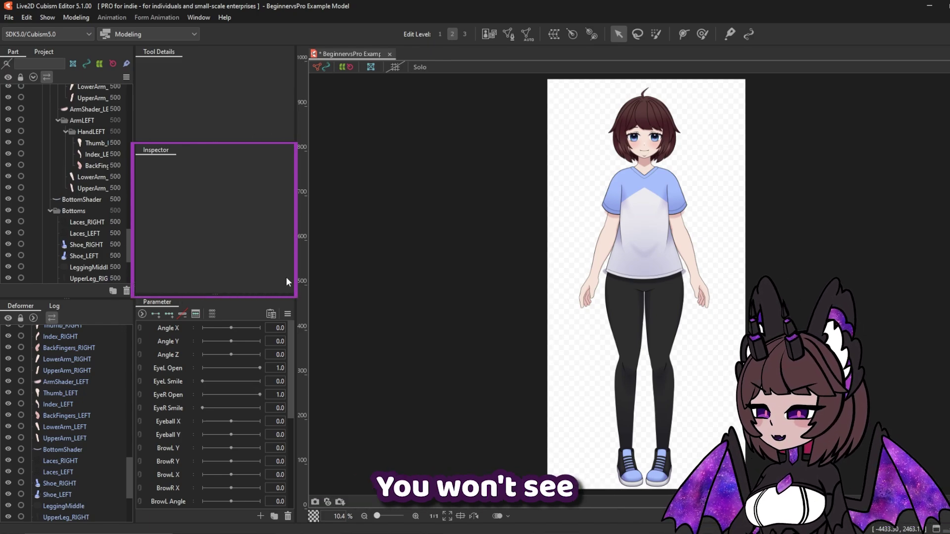
click(66, 347)
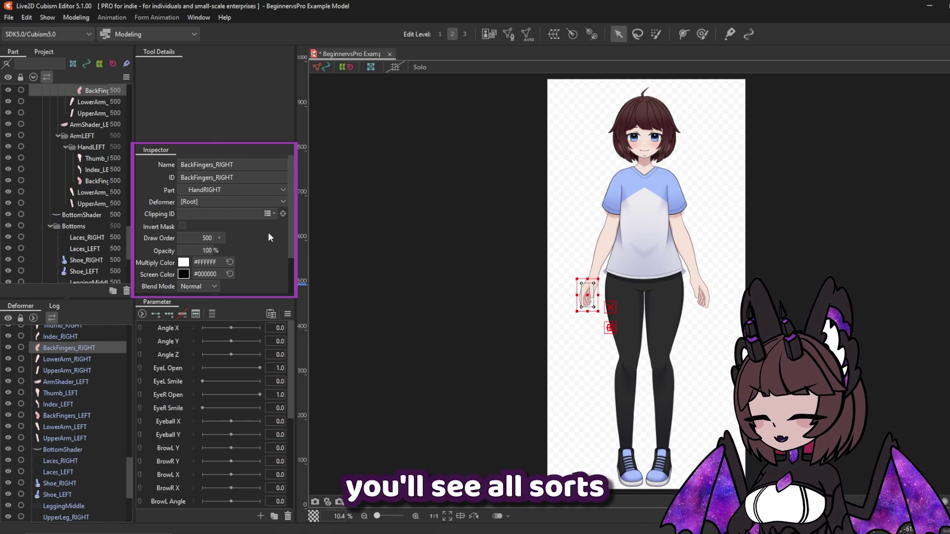
mouse_move(289, 224)
mouse_down()
mouse_move(289, 263)
mouse_move(286, 216)
mouse_up()
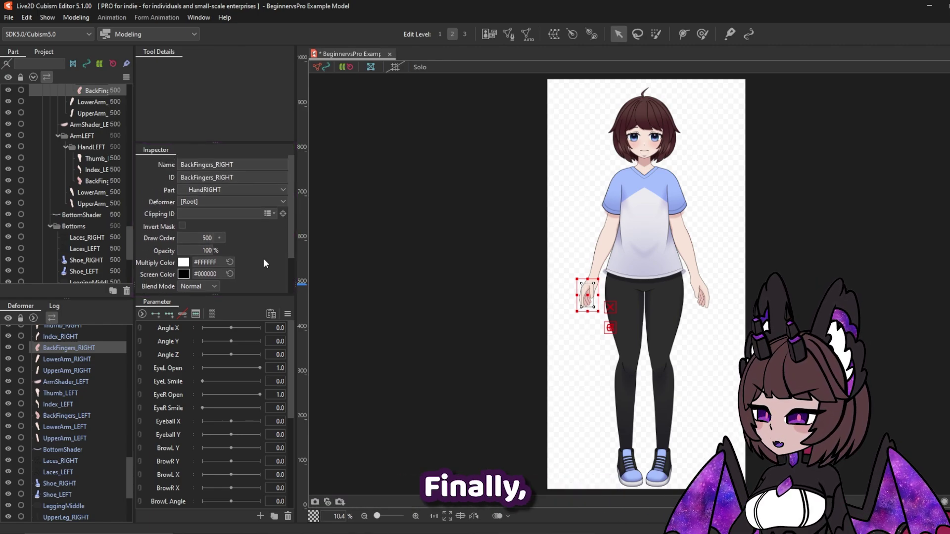
click(368, 313)
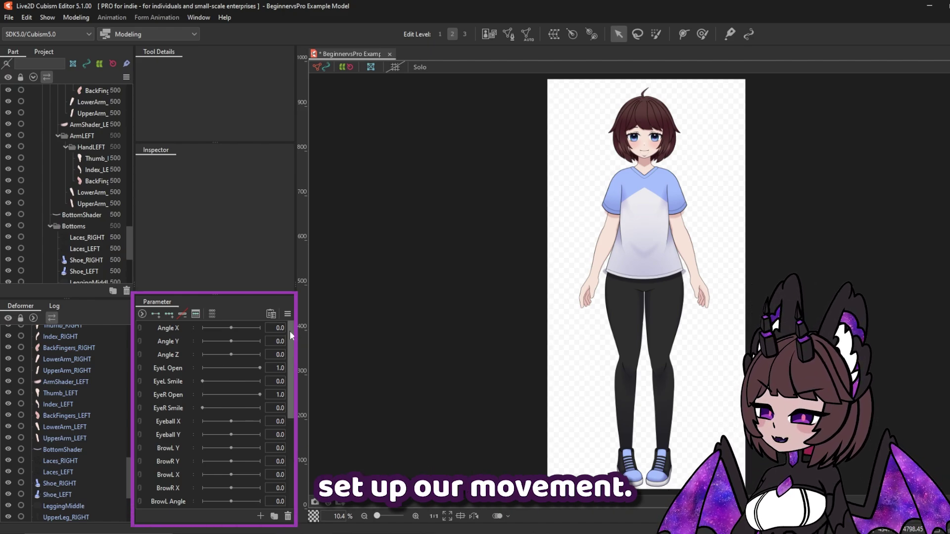
- Zoom the canvas in on the model's face and mouth to about 118%
drag(291, 336, 324, 380)
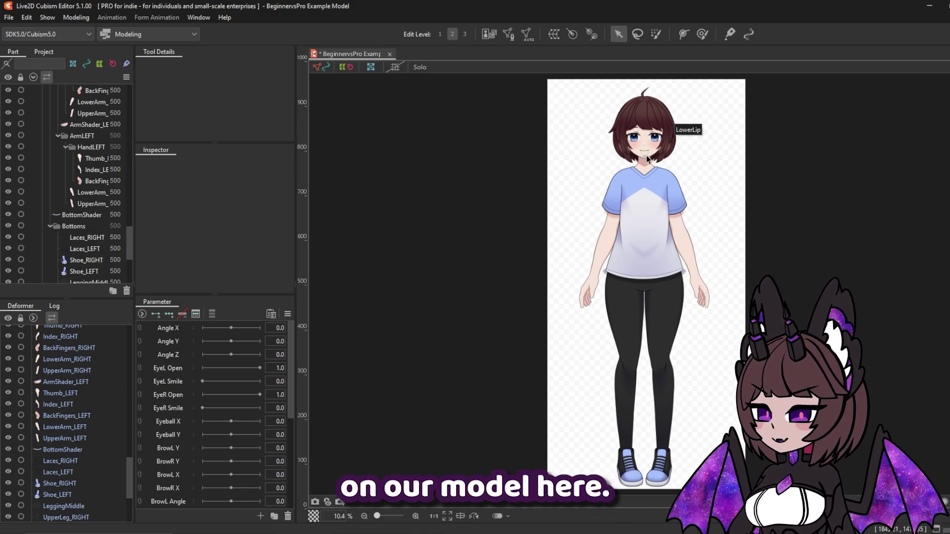
scroll(648, 155, up, 5)
scroll(643, 103, up, 6)
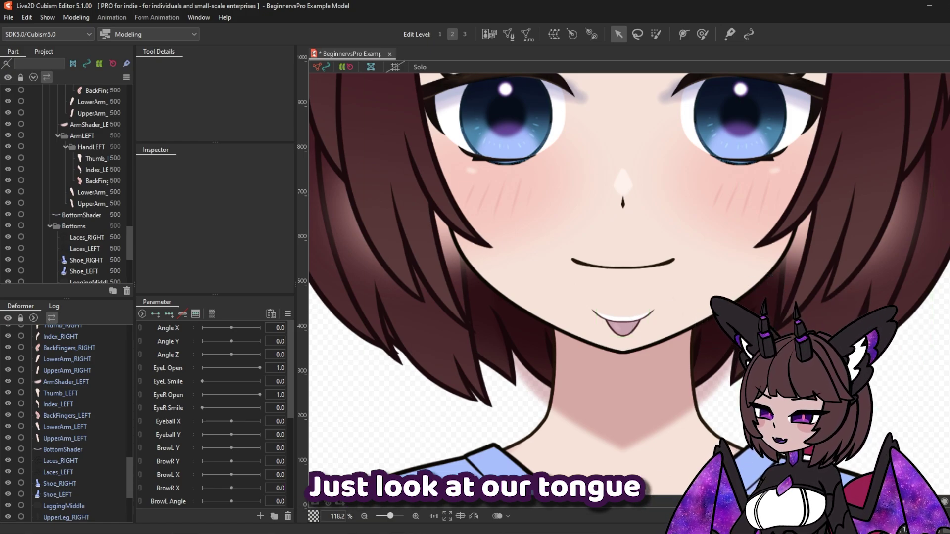
- Clip the Tongue mesh to InnerMouth, test it by moving the tongue, then undo the move
click(622, 336)
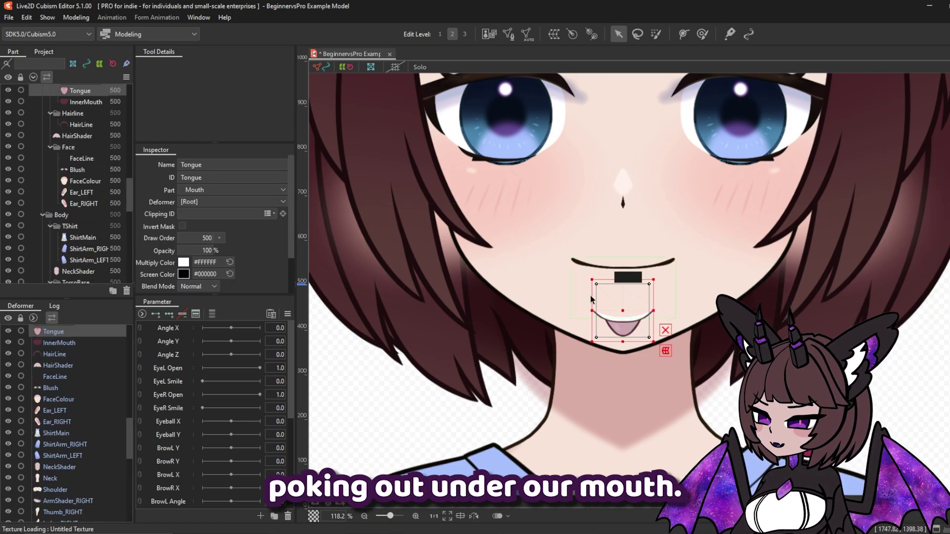
click(925, 423)
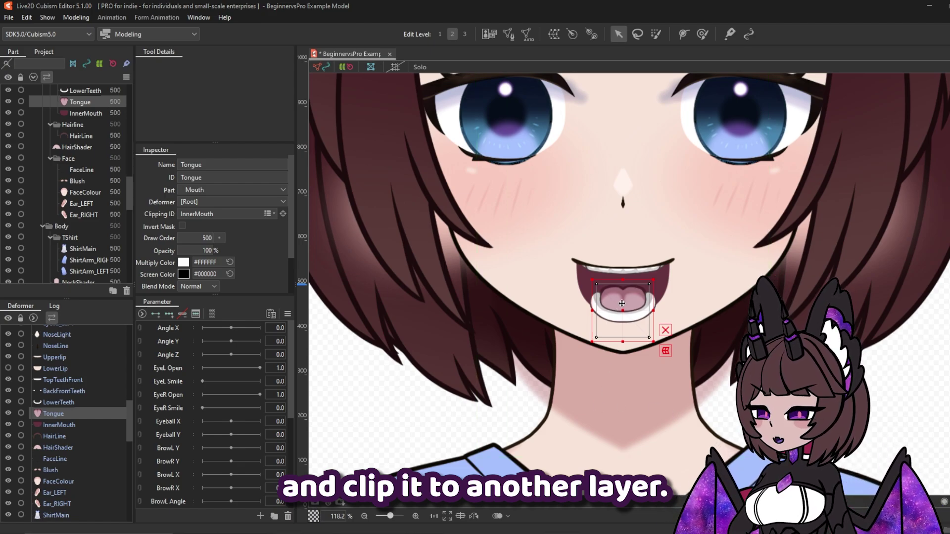
drag(621, 314, 594, 238)
key(ctrl+z)
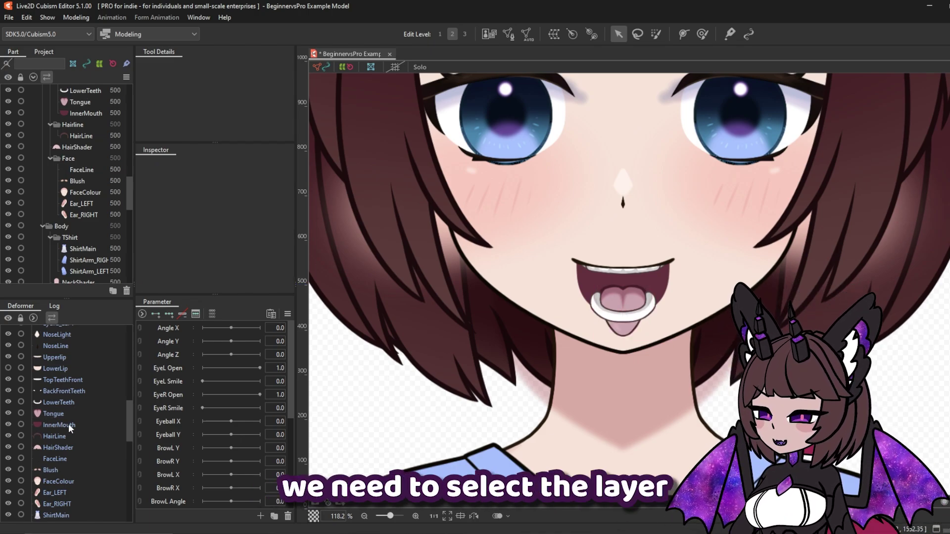
- Copy the InnerMouth ID and paste it as the Clipping ID of the tongue and teeth meshes
click(69, 427)
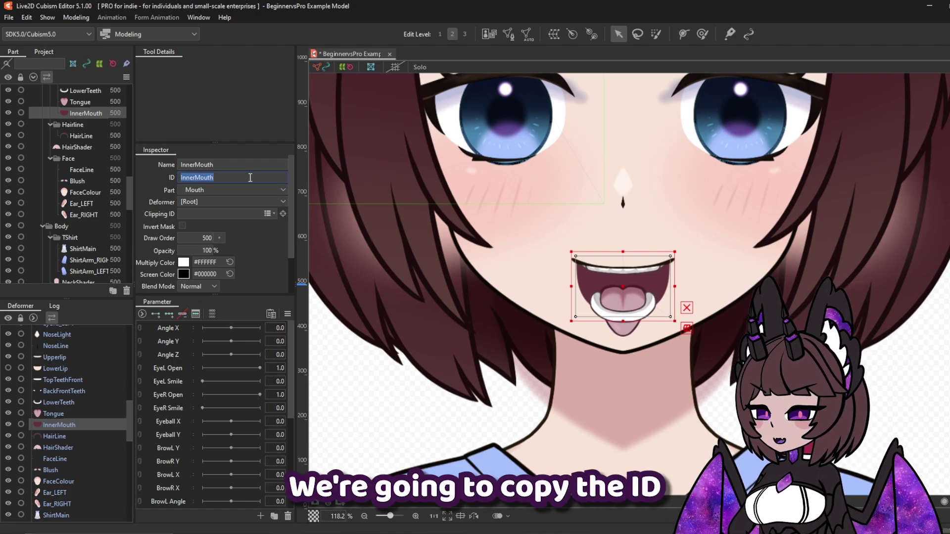
key(ctrl+c)
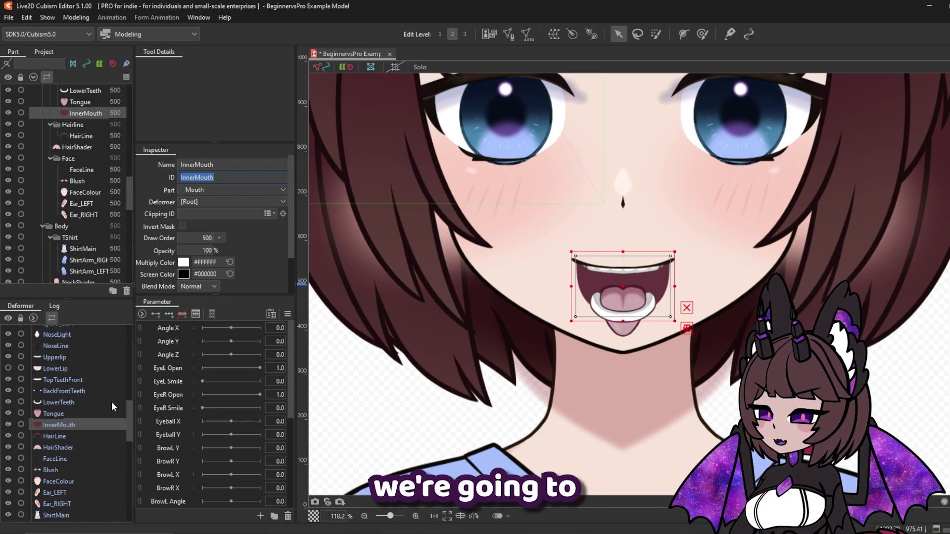
click(54, 413)
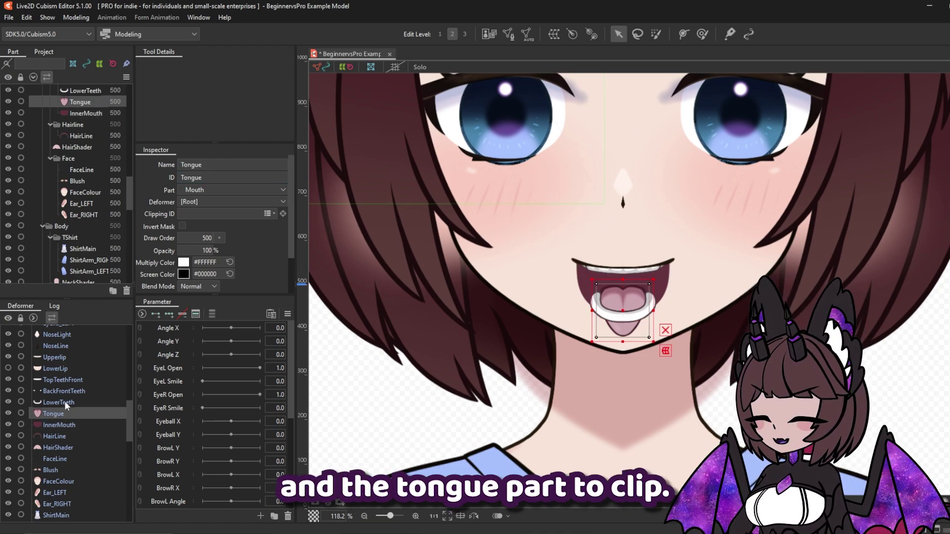
ctrl+click(64, 401)
ctrl+click(70, 387)
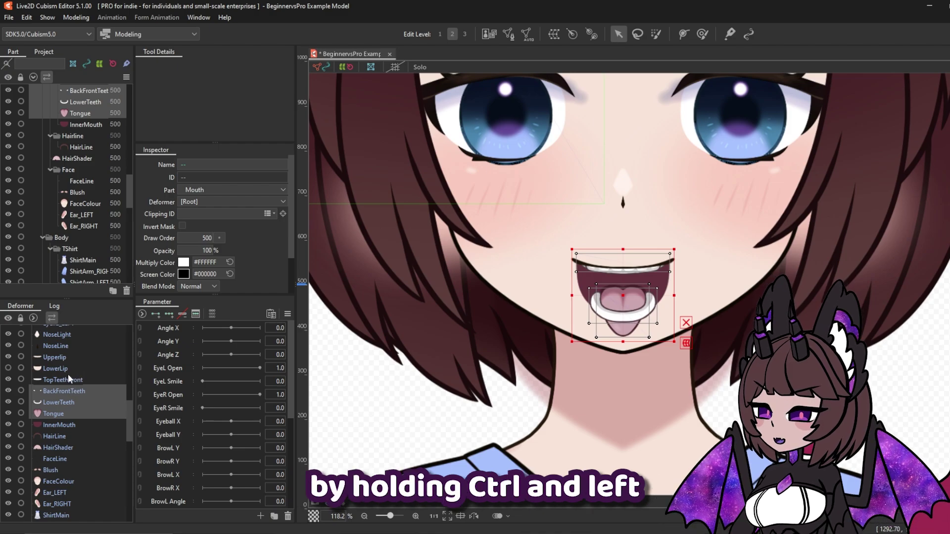
ctrl+click(63, 380)
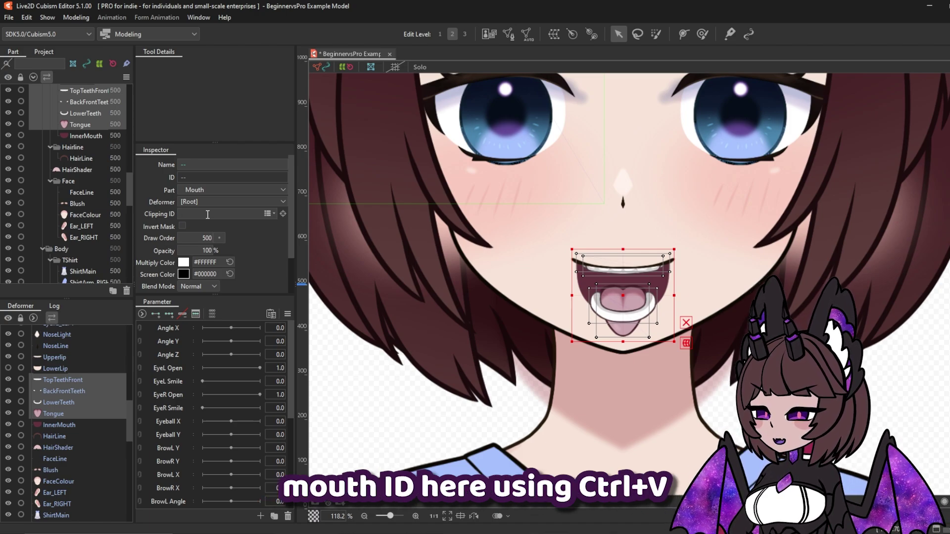
key(ctrl+v)
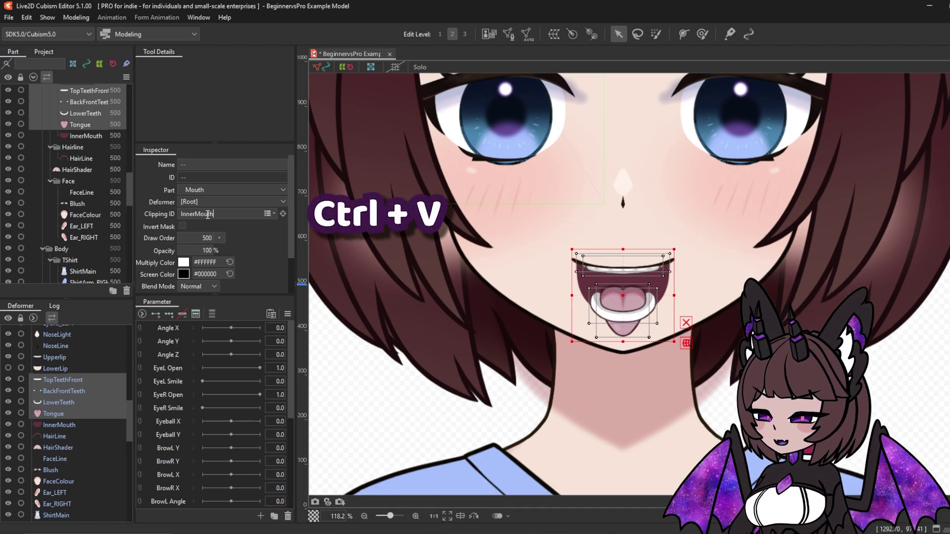
key(Return)
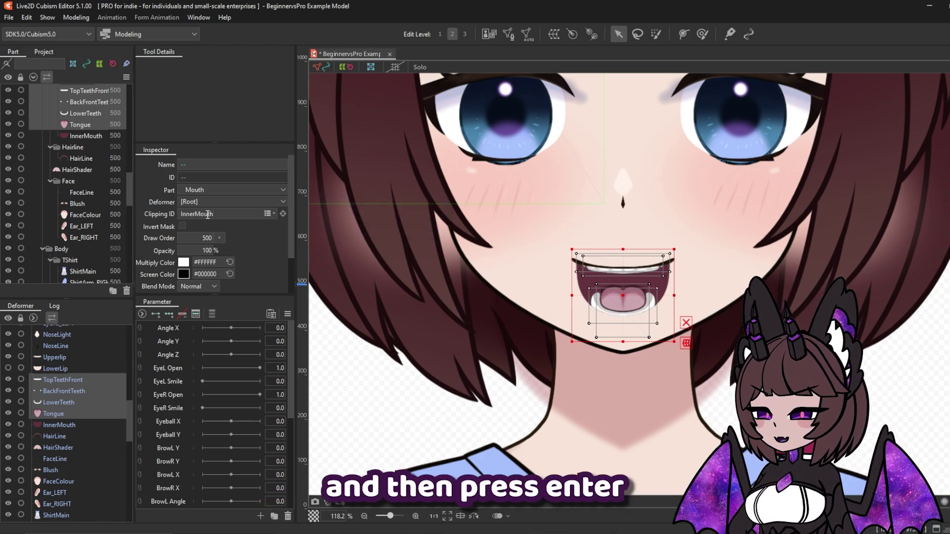
- Test the clipping by nudging the mouth meshes, then reselect the tongue and teeth together
mouse_move(623, 291)
mouse_down()
mouse_move(623, 301)
mouse_move(622, 267)
mouse_move(623, 292)
mouse_up()
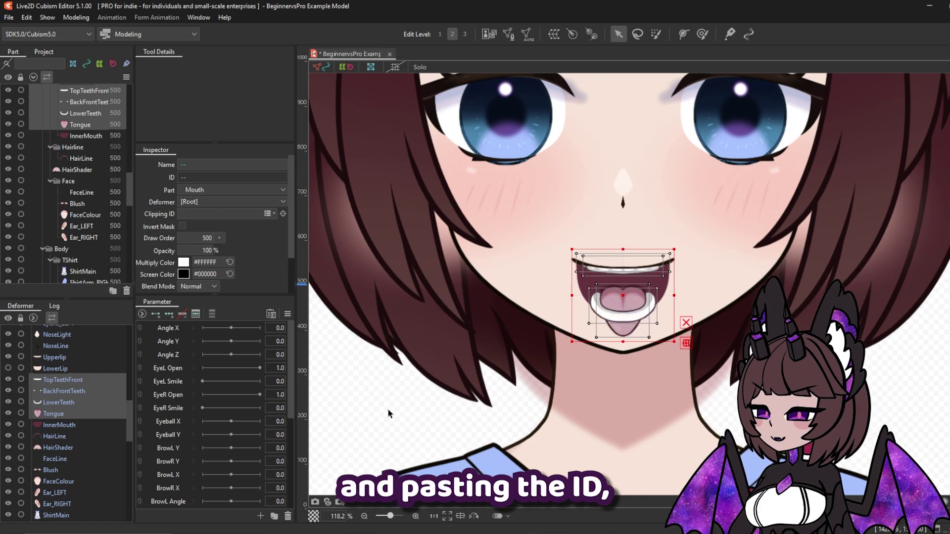
click(387, 408)
drag(58, 408, 69, 381)
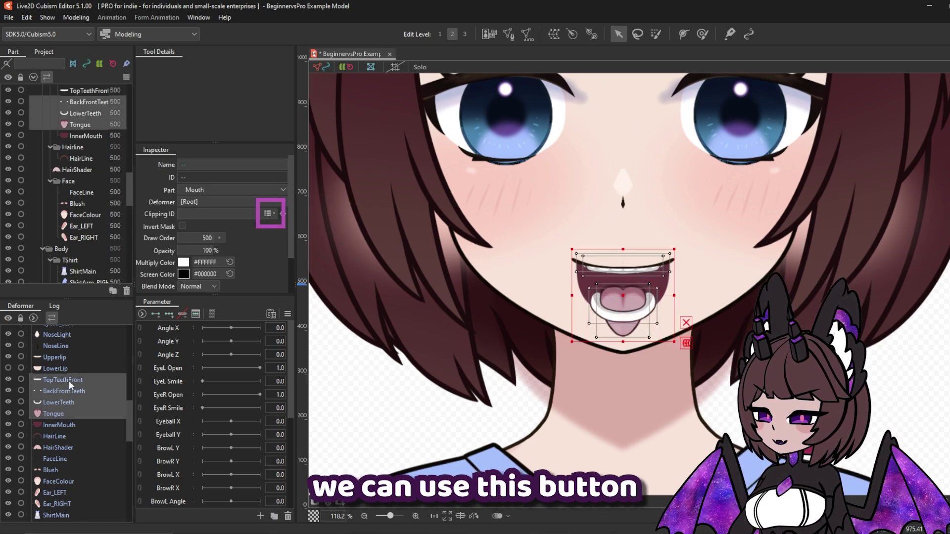
- Check InnerMouth in the Clipping ID list for the selected teeth and tongue meshes
click(274, 214)
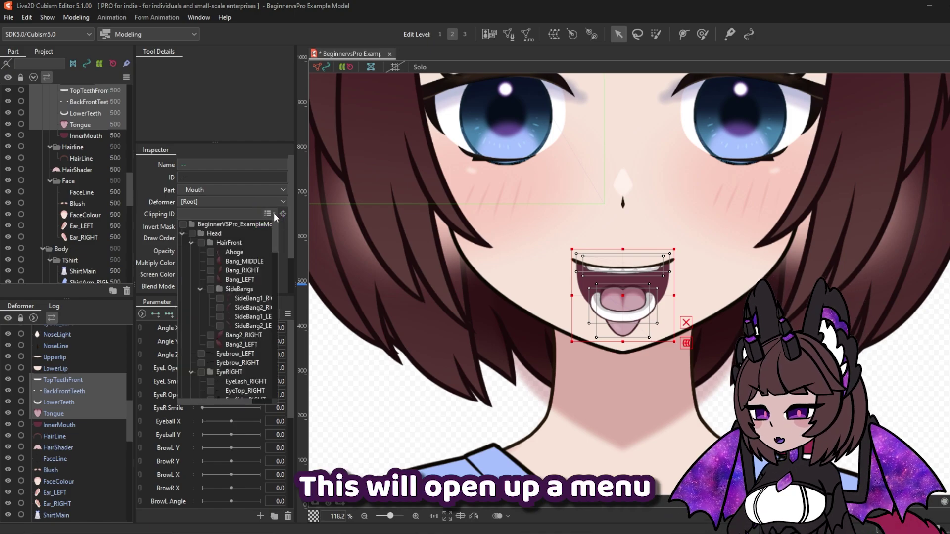
drag(273, 239, 291, 304)
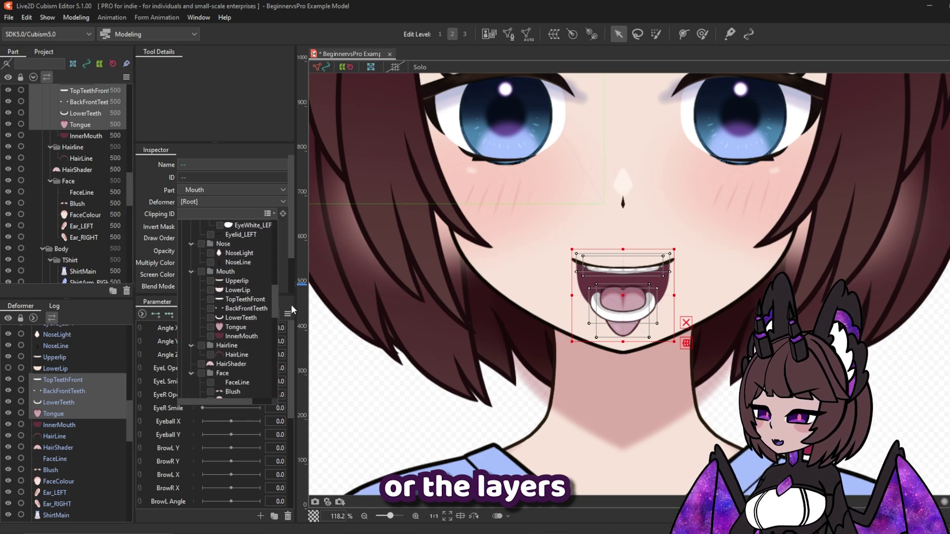
click(210, 336)
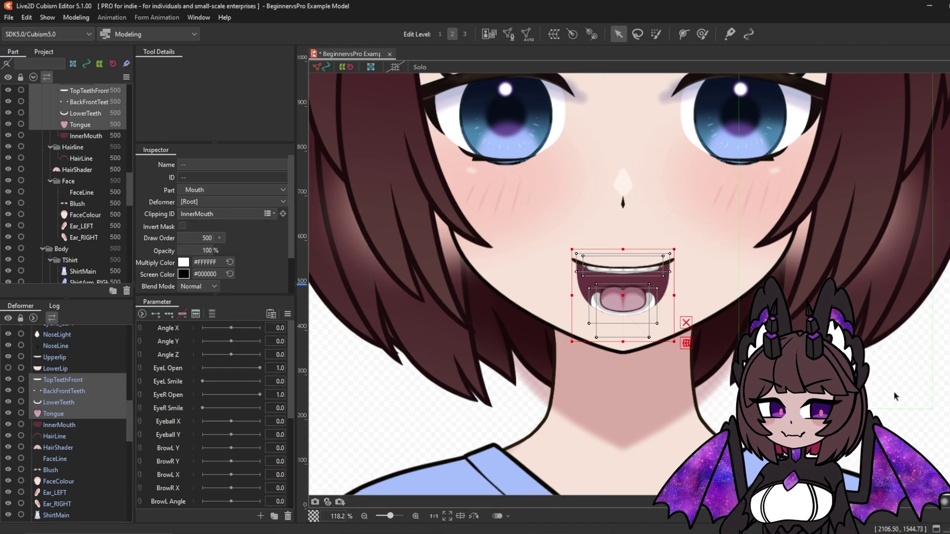
click(594, 391)
- Set the left arm shader's Clipping ID to UpperArm_LEFT
scroll(554, 465, down, 5)
click(554, 464)
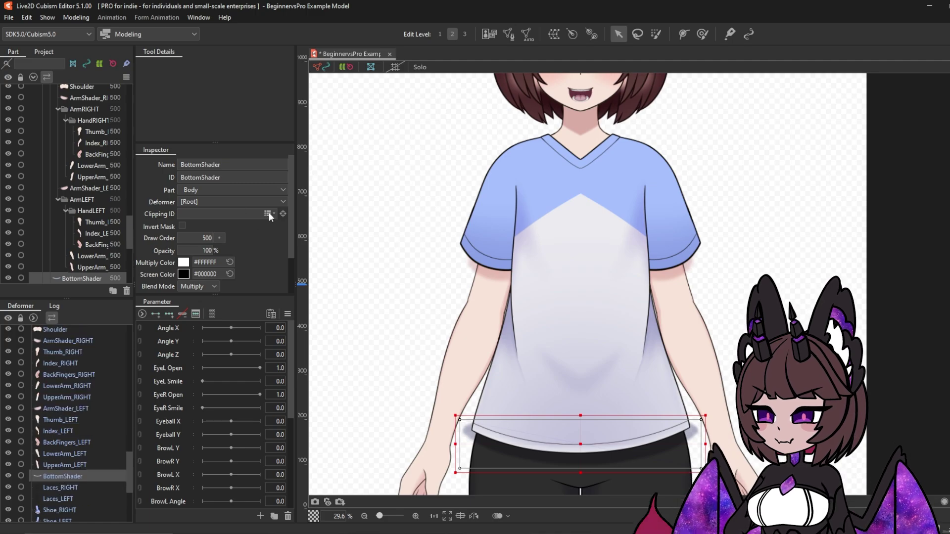
click(267, 214)
scroll(620, 434, down, 6)
scroll(619, 434, up, 6)
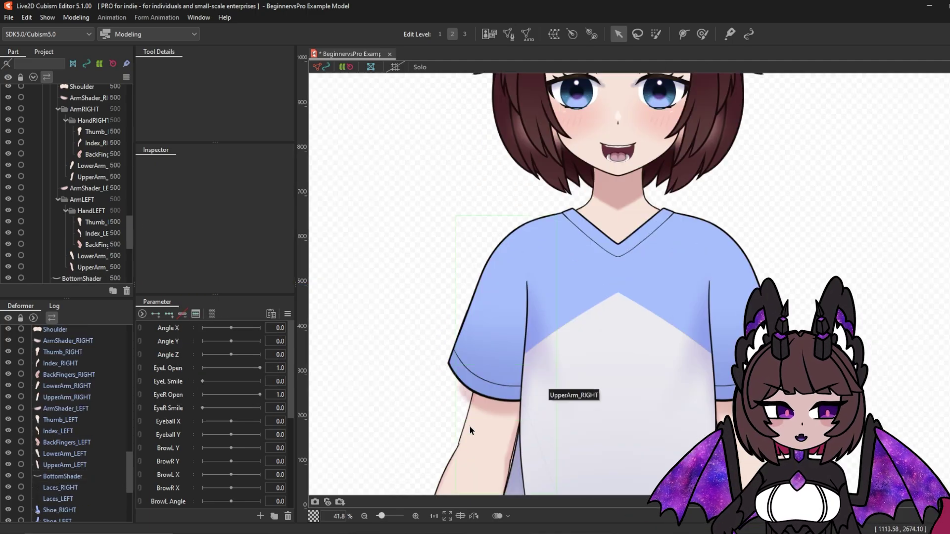
click(495, 391)
click(283, 214)
click(708, 346)
- Find the Blush mesh among the eye meshes and clip it to FaceColour
scroll(560, 240, up, 4)
click(506, 281)
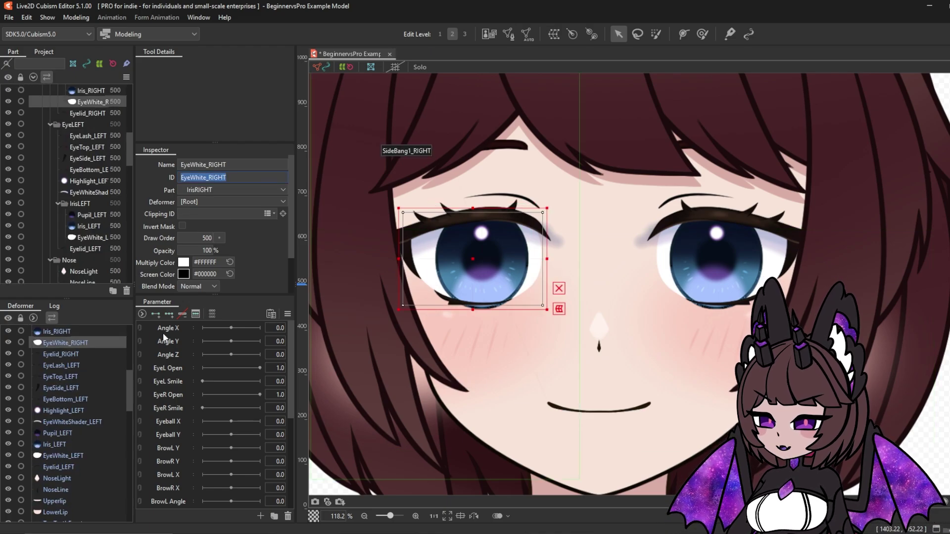
shift+click(64, 379)
scroll(69, 460, down, 3)
click(65, 456)
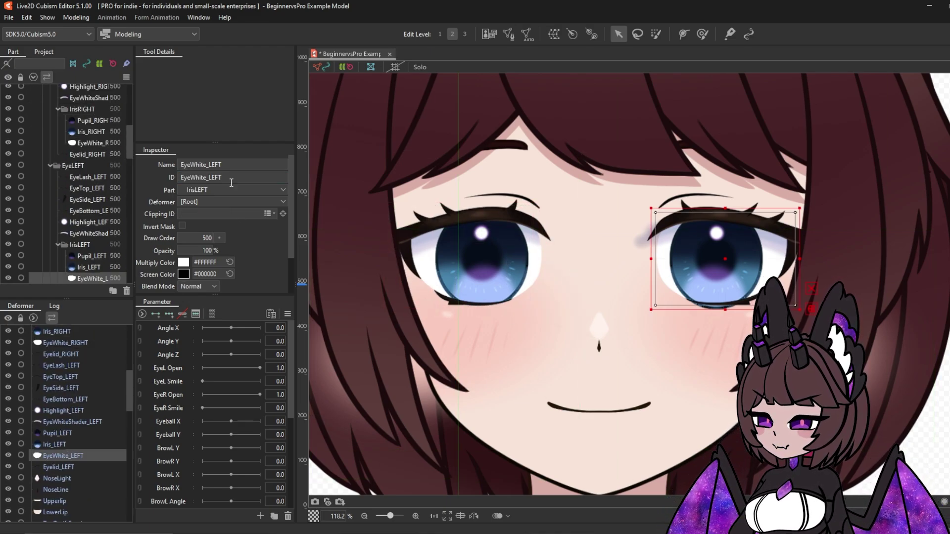
scroll(542, 195, down, 3)
click(50, 476)
click(56, 488)
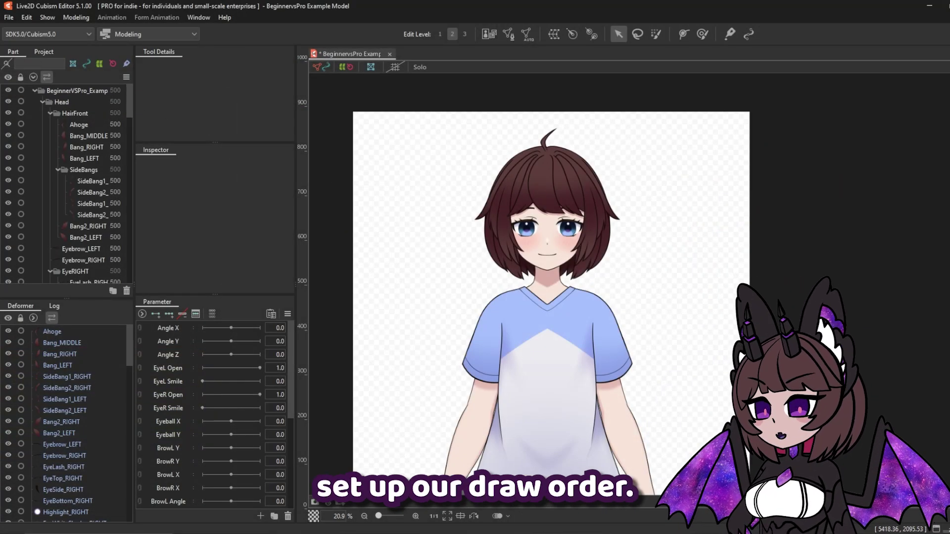
scroll(553, 183, up, 5)
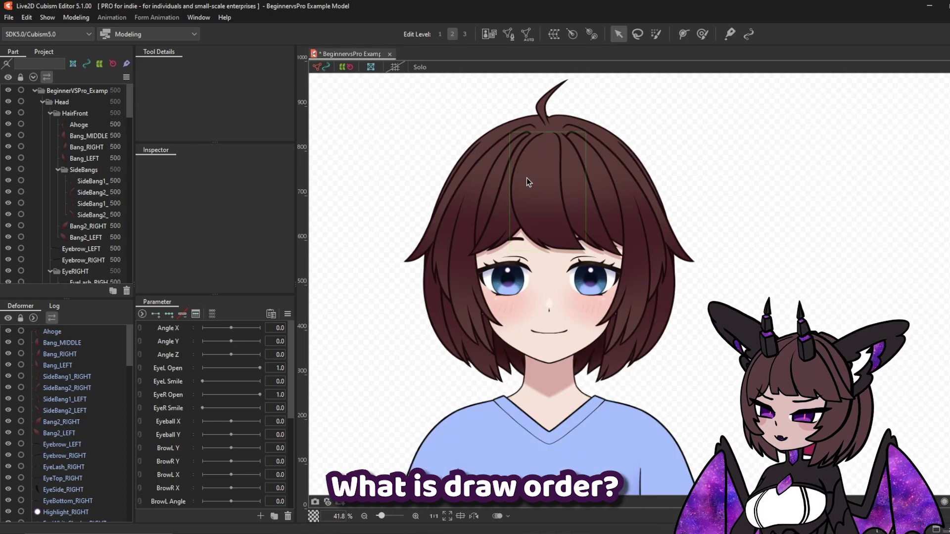
click(549, 173)
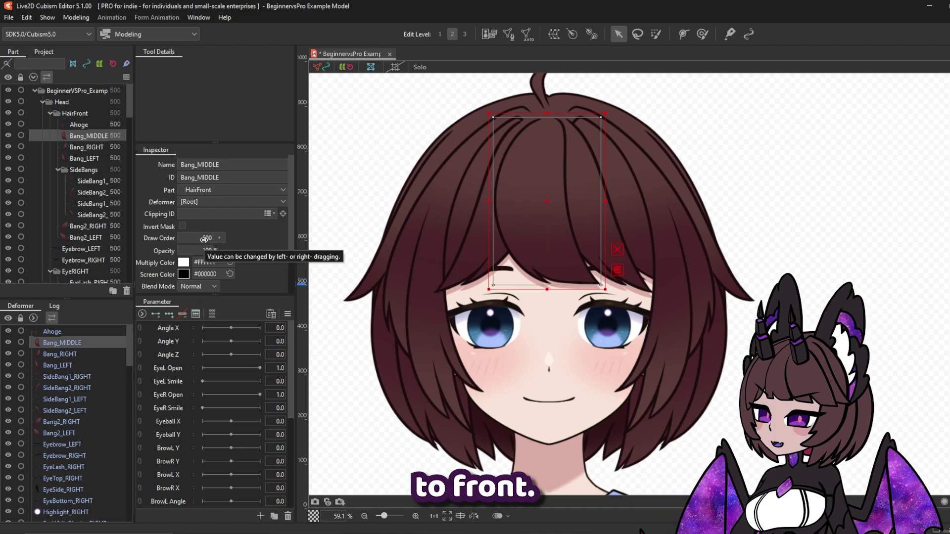
click(204, 238)
text(5)
key(Return)
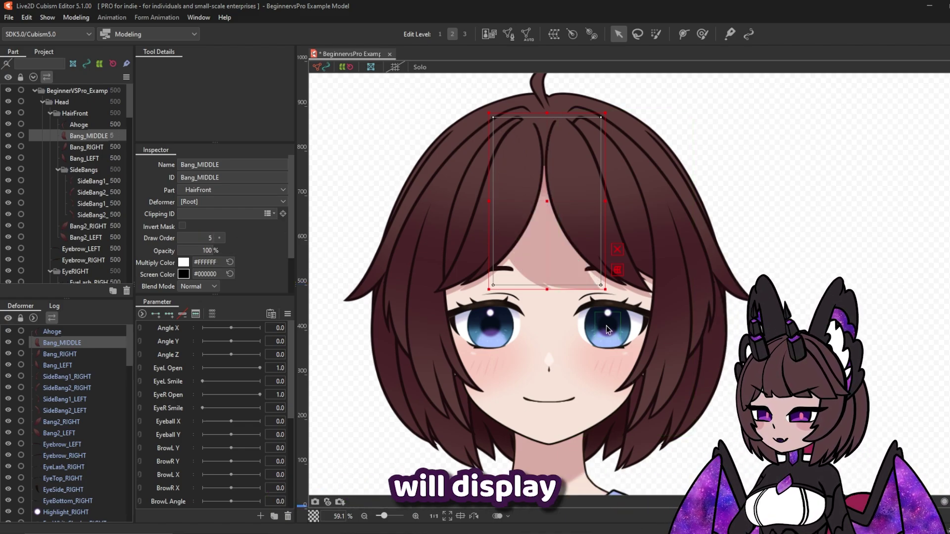
drag(549, 203, 704, 205)
click(205, 237)
text(505)
key(Return)
drag(691, 205, 660, 186)
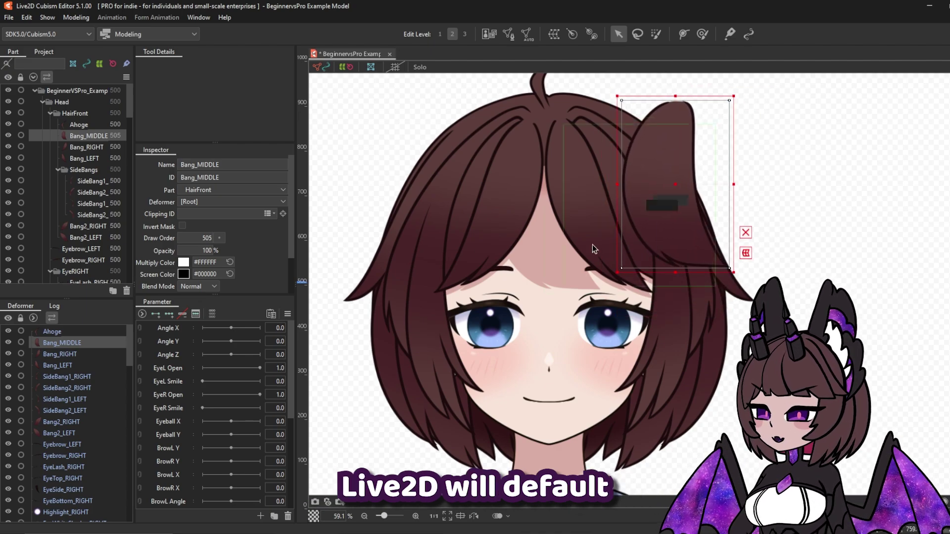
key(ctrl+z)
key(ctrl+z)
key(ctrl+z)
key(ctrl+z)
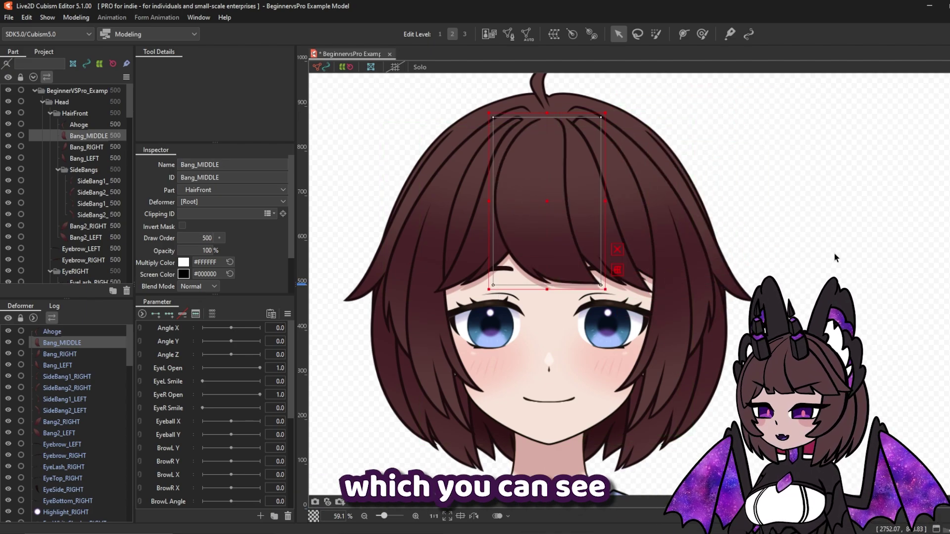
key(ctrl+z)
mouse_move(128, 107)
mouse_down()
mouse_move(135, 131)
mouse_move(137, 104)
mouse_up()
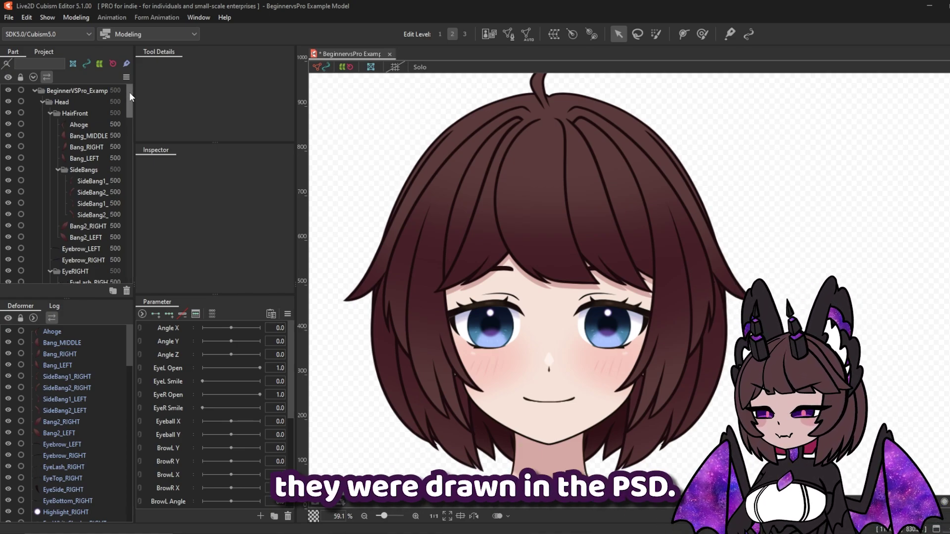
drag(129, 92, 150, 271)
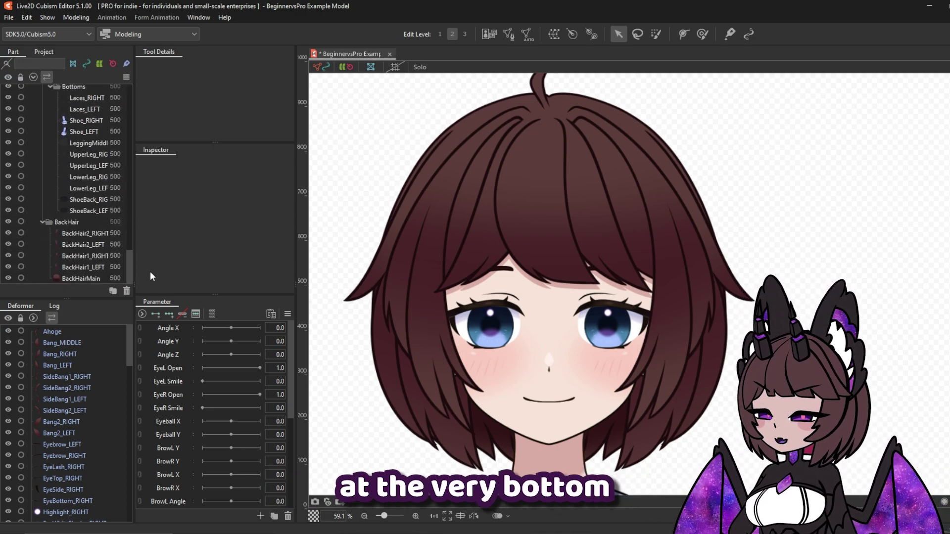
- Give BackHairMain draw order 5 and BackHair1_LEFT draw order 10
click(85, 279)
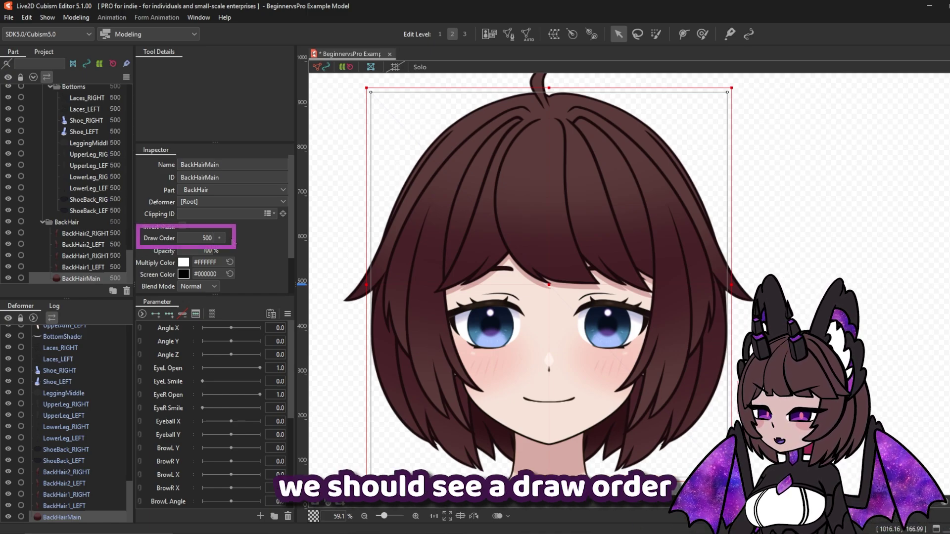
click(205, 240)
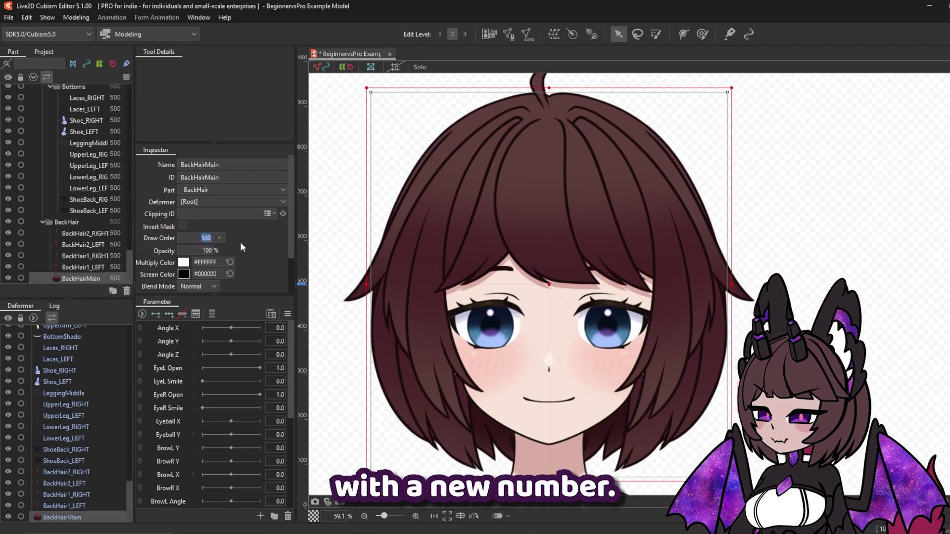
text(5)
key(Return)
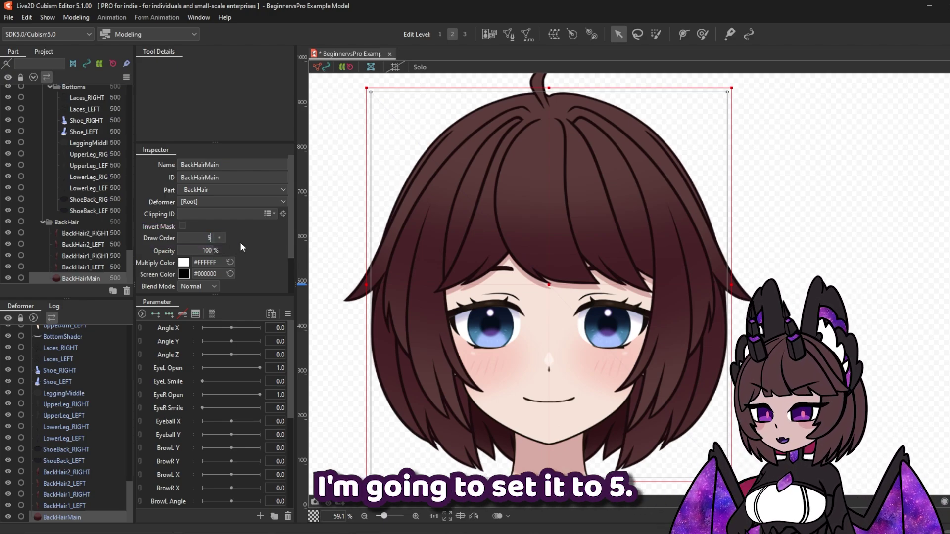
click(222, 238)
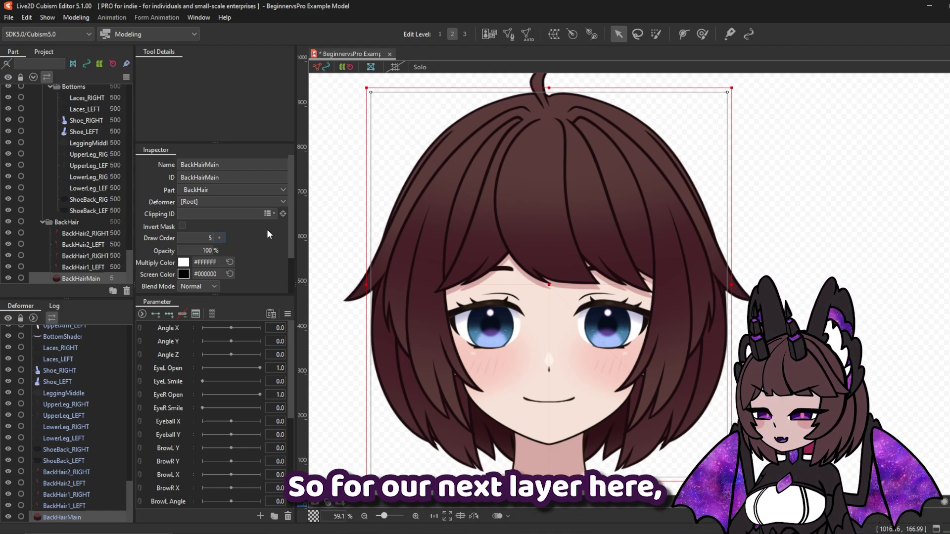
click(85, 266)
click(197, 234)
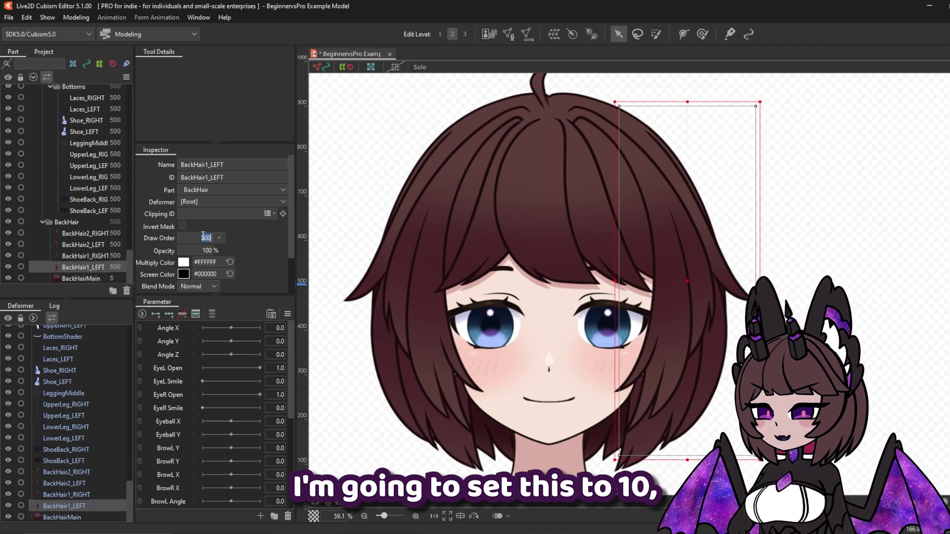
text(10)
key(Return)
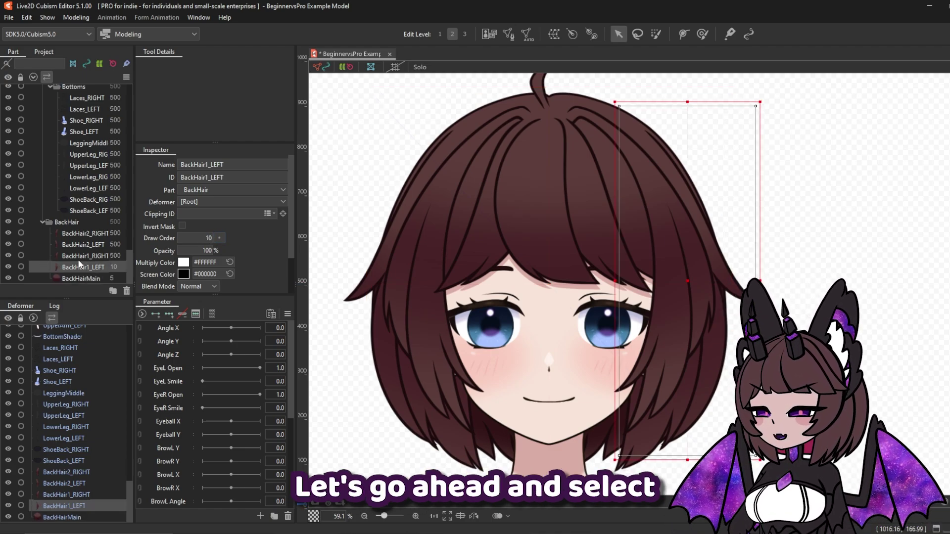
- Set draw orders 15, 20 and 25 on BackHair1_RIGHT, BackHair2_LEFT and BackHair2_RIGHT
click(84, 256)
click(198, 237)
text(15)
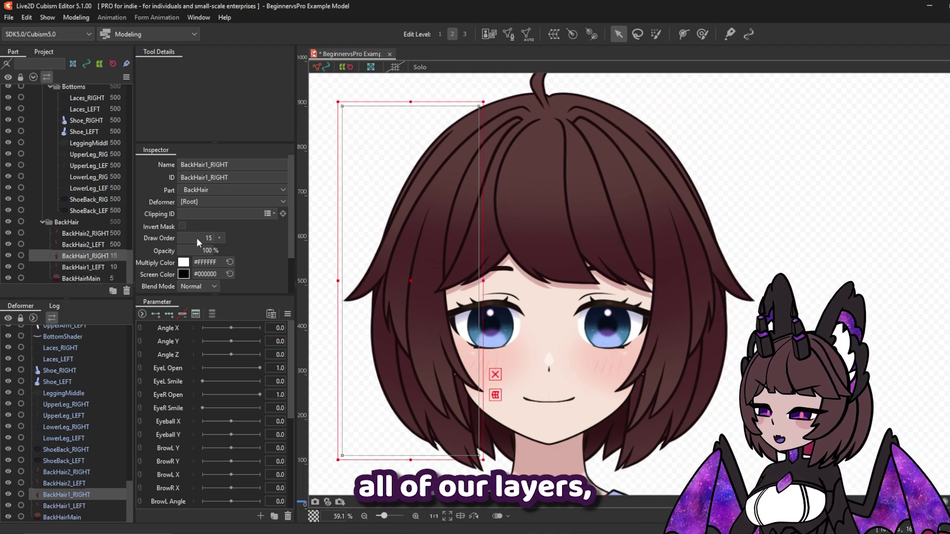
key(Return)
click(91, 246)
click(199, 238)
text(20)
key(Return)
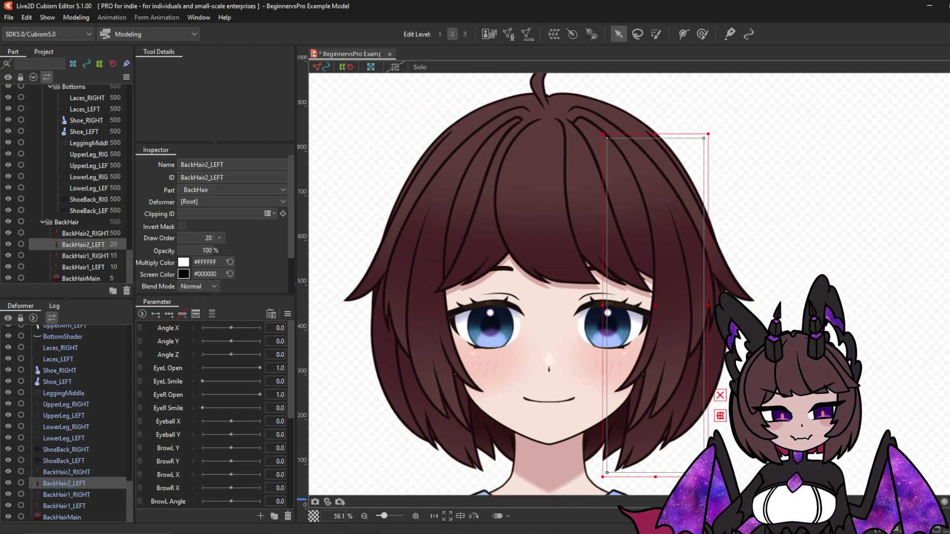
click(84, 233)
click(199, 238)
text(25)
key(Return)
click(66, 222)
- Set ShoeBack_RIGHT's draw order to 30, then select both left leg meshes for editing
scroll(75, 198, up, 1)
click(88, 240)
click(199, 238)
text(30)
key(Return)
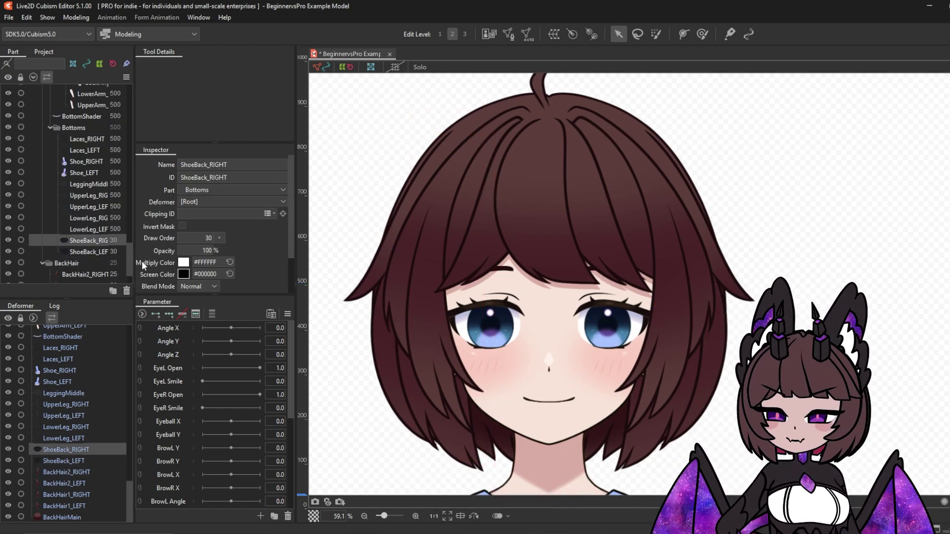
click(97, 229)
ctrl+click(98, 208)
click(196, 238)
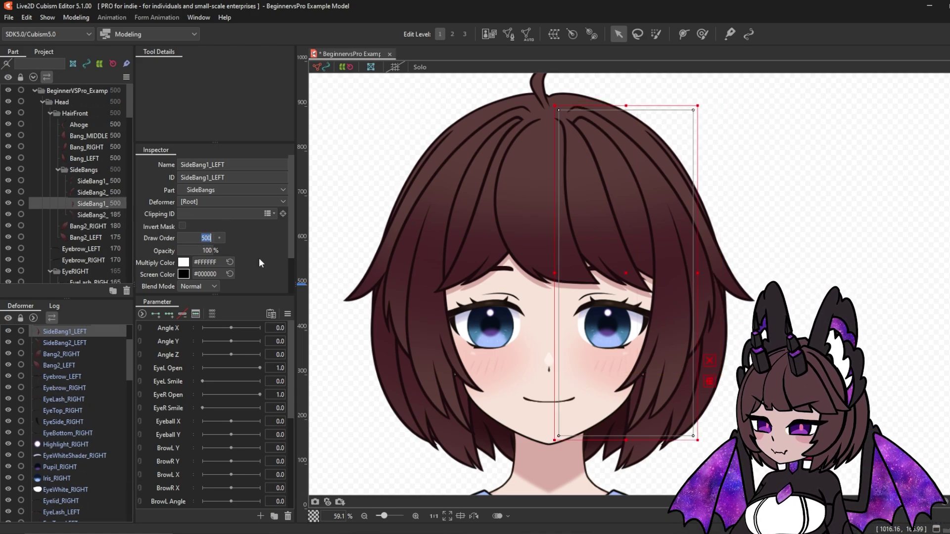
- Set SideBang1_RIGHT's draw order to 200 and Bang_LEFT's to 205
click(94, 181)
text(200)
key(Return)
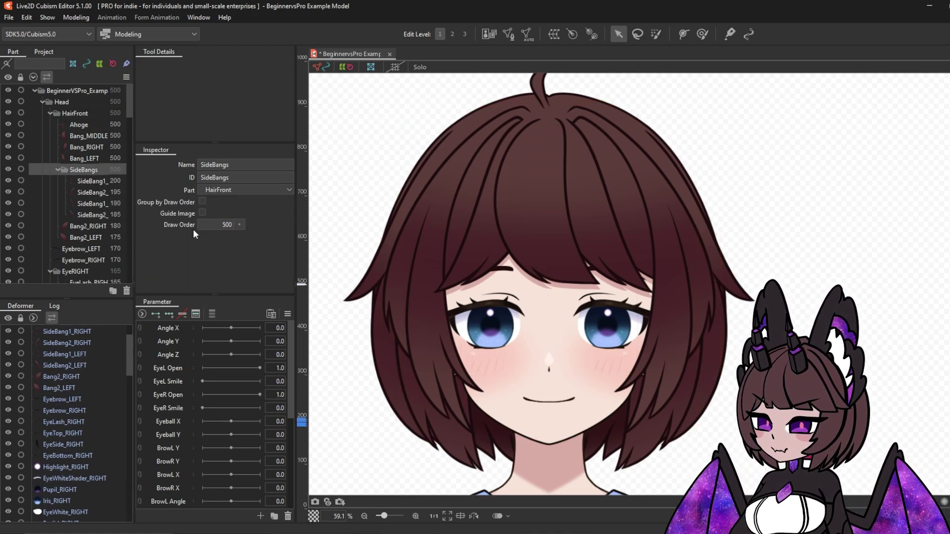
click(84, 158)
double_click(204, 239)
text(205)
key(Return)
- Give Ahoge draw order 220 and begin entering 225 for the Head group
click(84, 147)
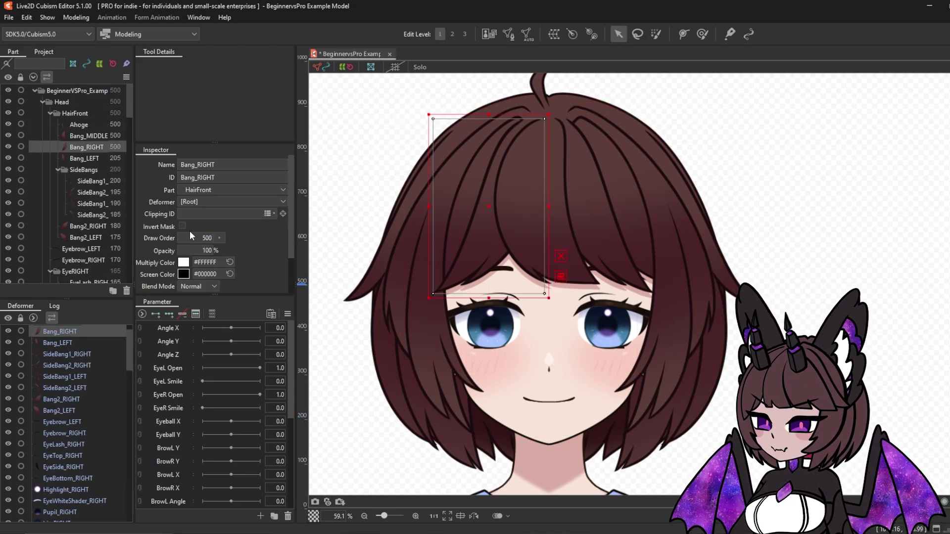
click(88, 135)
click(79, 125)
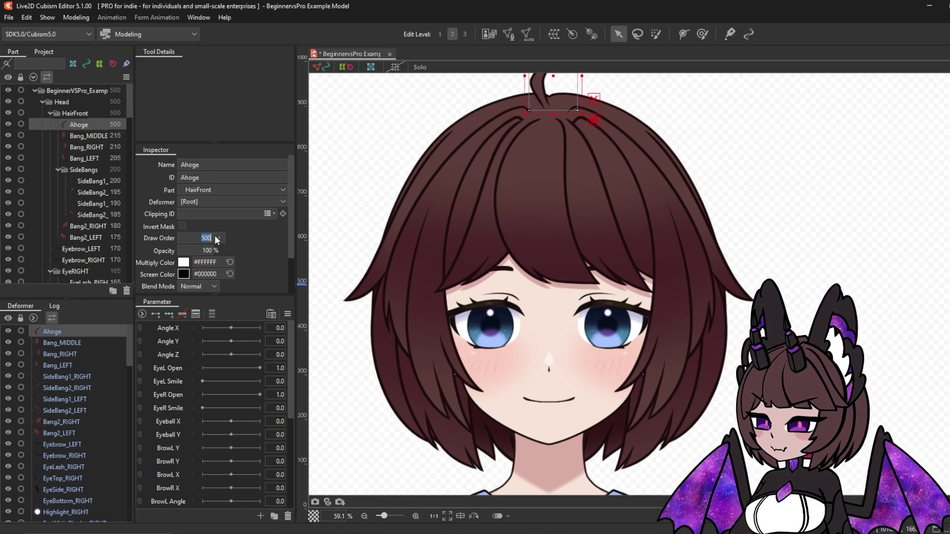
double_click(206, 238)
text(220)
key(Return)
click(62, 101)
double_click(217, 225)
text(2)
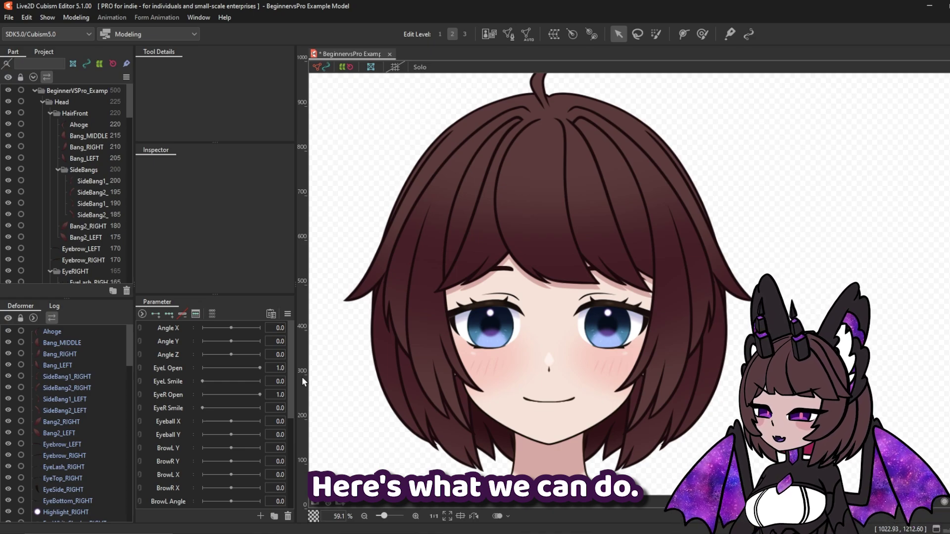
- Create a new parameter folder and name it Head Angles
click(275, 517)
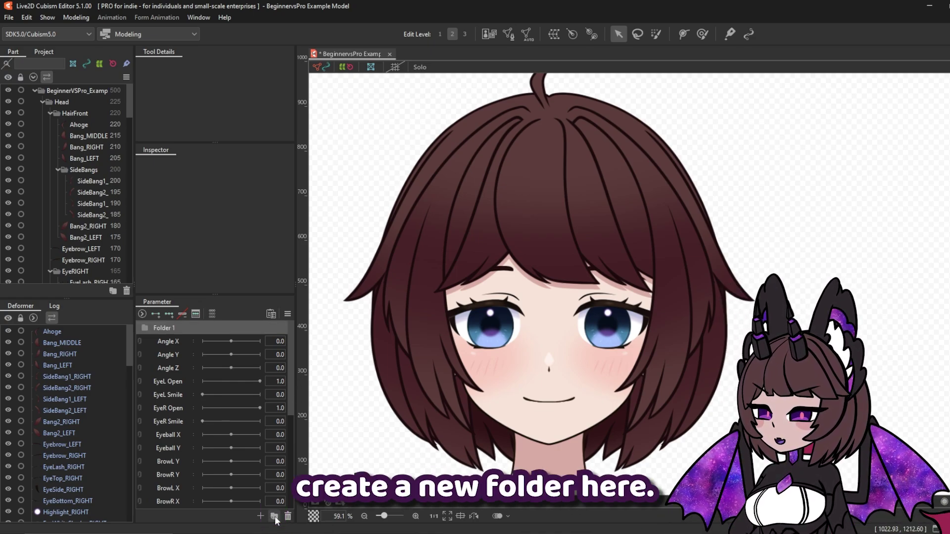
double_click(168, 329)
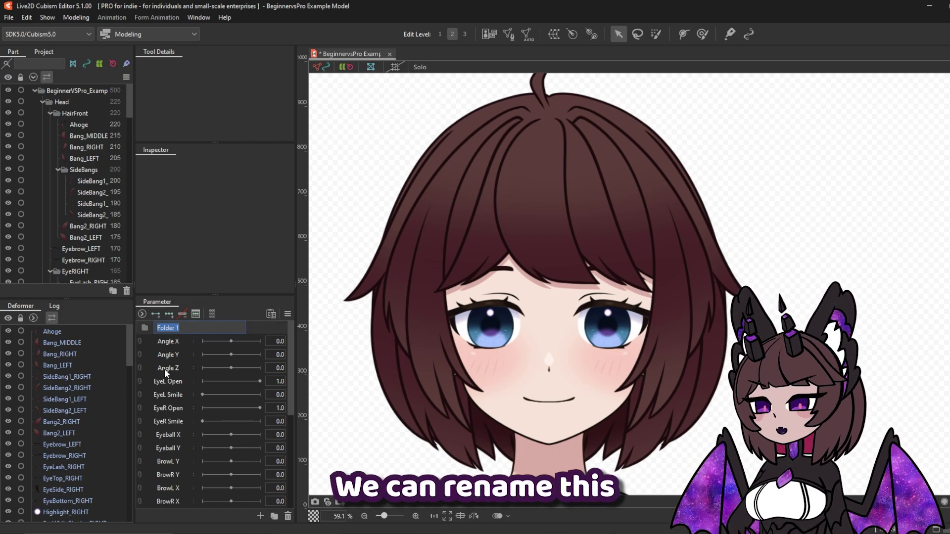
text(Anyth)
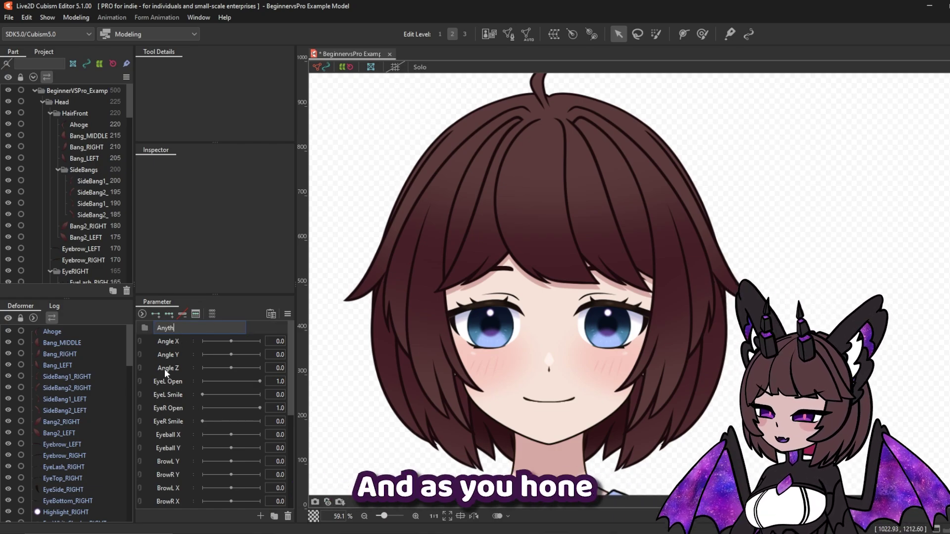
text(ing we like!)
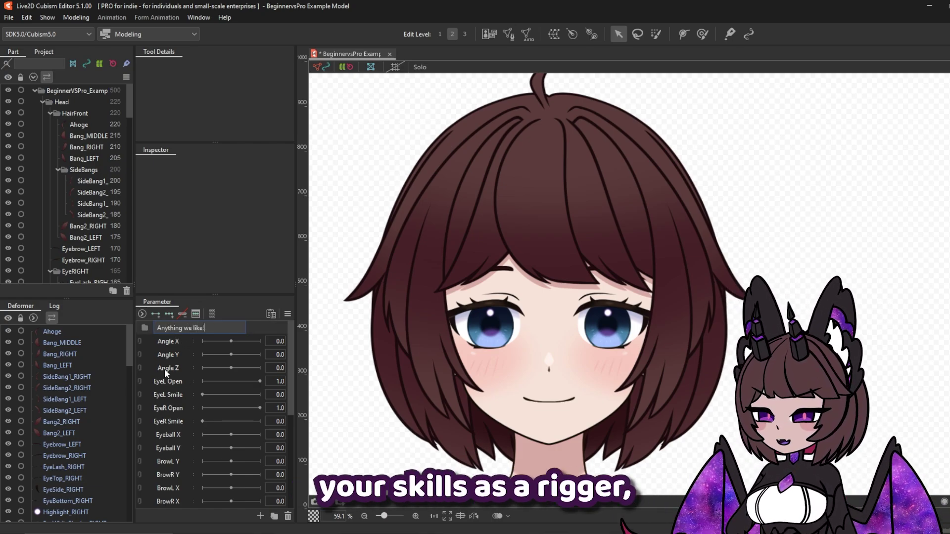
key(ctrl+a)
key(BackSpace)
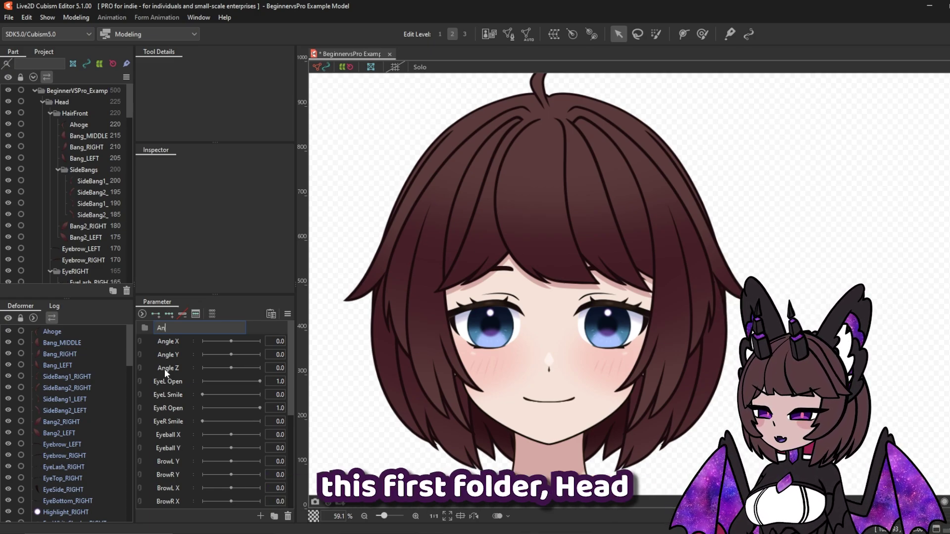
text(Head Angles)
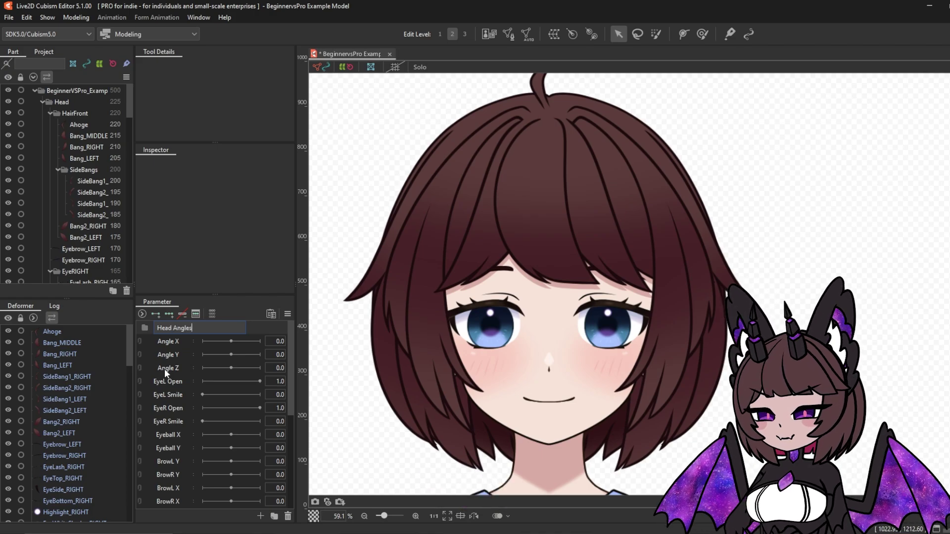
key(Return)
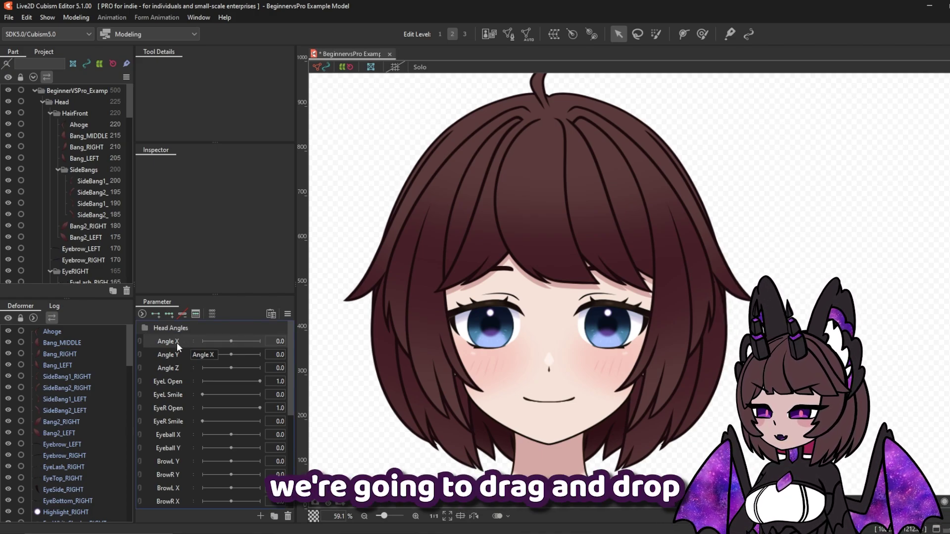
- Move Angle X, Y and Z into Head Angles and verify the folder's contents
mouse_move(167, 341)
mouse_down()
mouse_move(182, 328)
mouse_move(171, 328)
mouse_up()
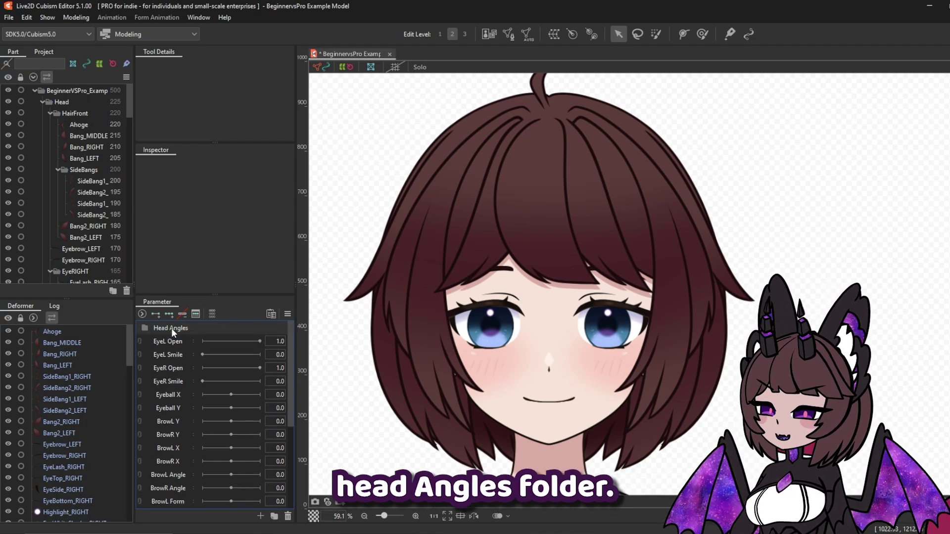
click(147, 327)
click(147, 327)
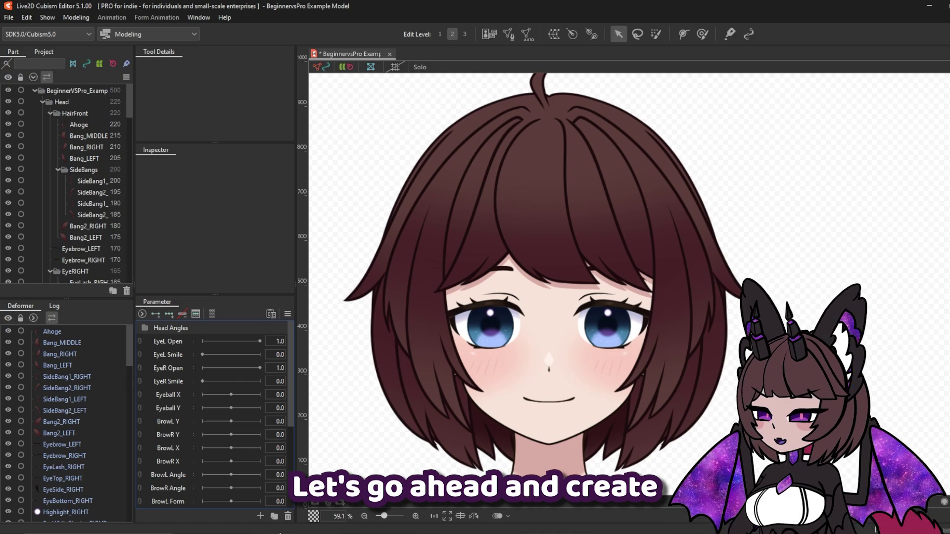
- Add three more parameter folders and name the new folders Eyes, Brows, Mouth and Body Angles
click(273, 516)
click(274, 516)
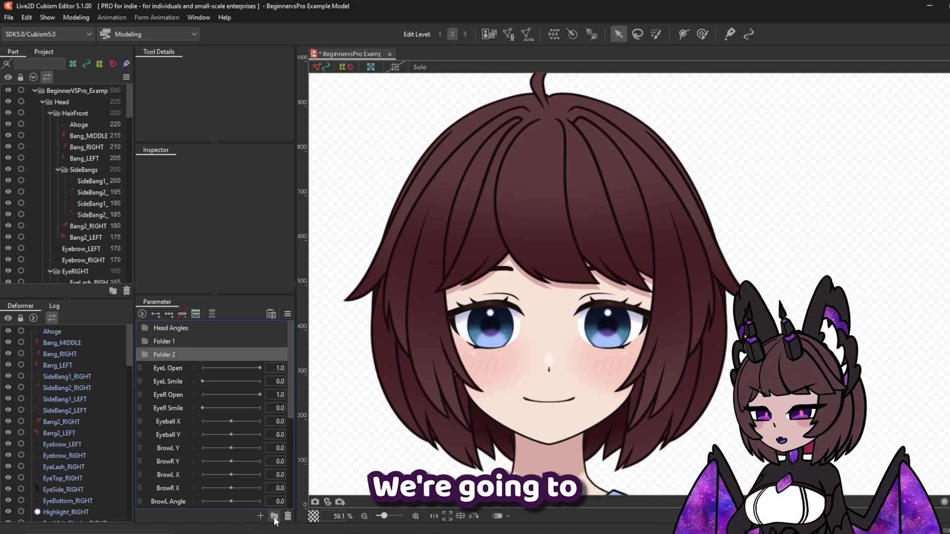
click(273, 516)
click(273, 516)
double_click(175, 341)
double_click(174, 353)
text(Brows)
double_click(174, 368)
text(Mouth)
key(Return)
click(175, 381)
text(Body Angles)
key(Return)
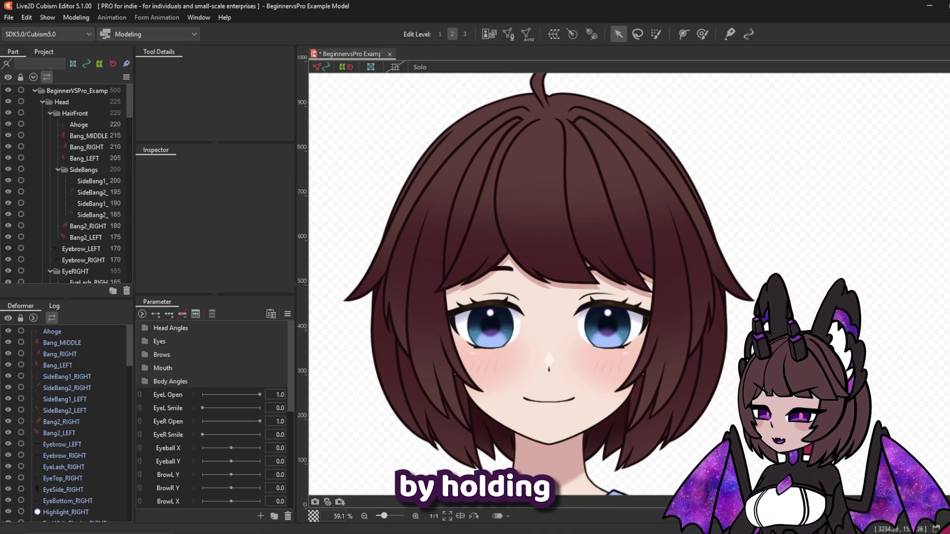
- Move the eye, brow and mouth parameters, and Body X, Y and Z, into their folders
ctrl+click(178, 408)
ctrl+click(176, 422)
drag(173, 452, 171, 355)
drag(175, 407, 174, 477)
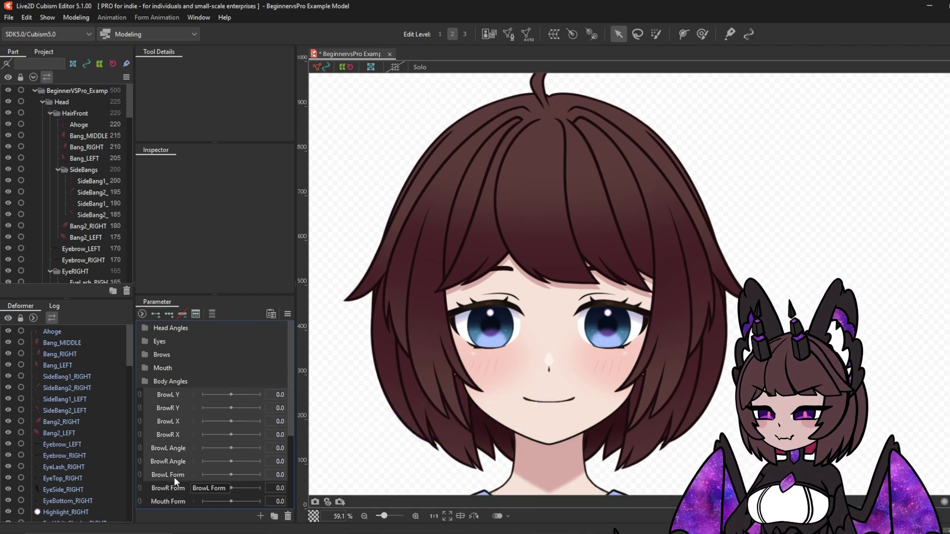
mouse_move(170, 353)
mouse_down()
mouse_move(173, 387)
mouse_move(170, 370)
mouse_up()
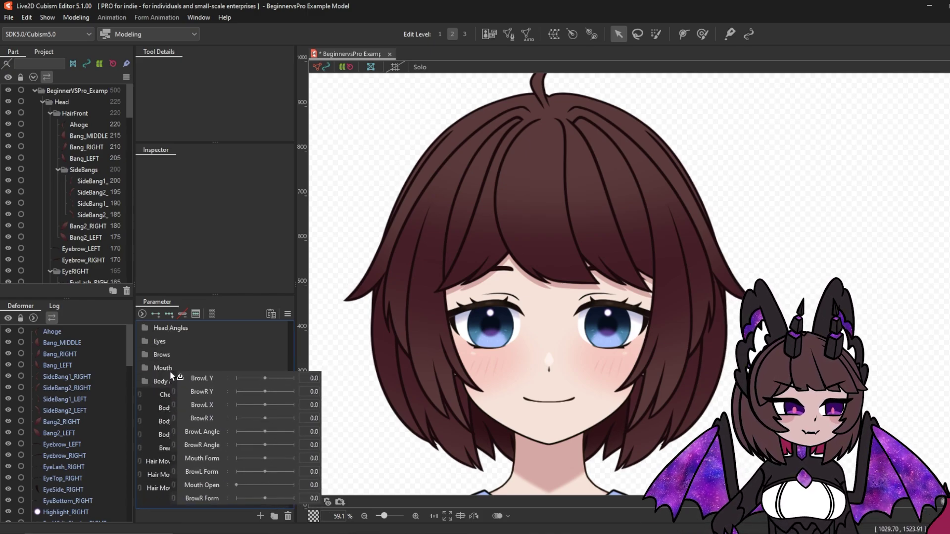
click(177, 407)
shift+click(179, 434)
drag(180, 434, 171, 382)
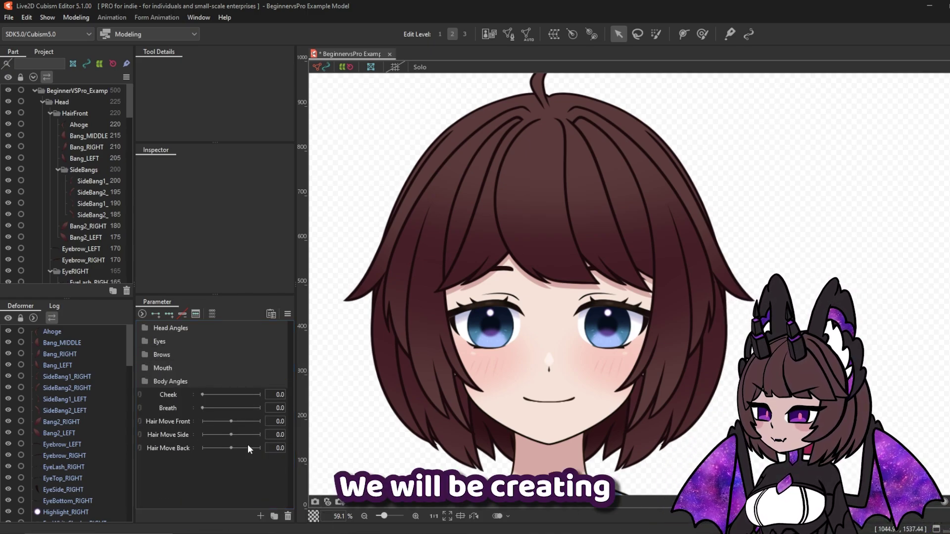
- Check each folder's contents, then bring up the Head Angles folder's context menu
click(142, 380)
click(142, 380)
click(144, 368)
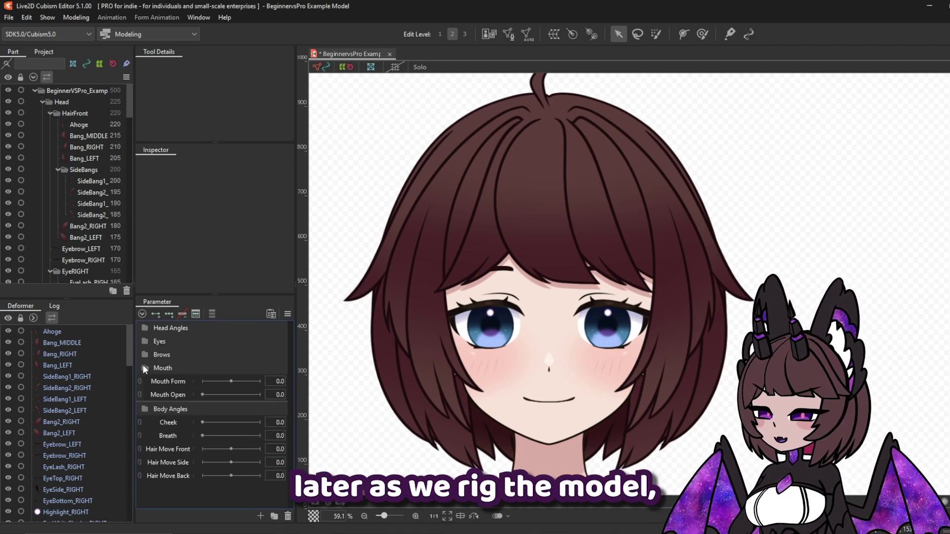
click(144, 367)
click(144, 357)
click(144, 357)
click(144, 340)
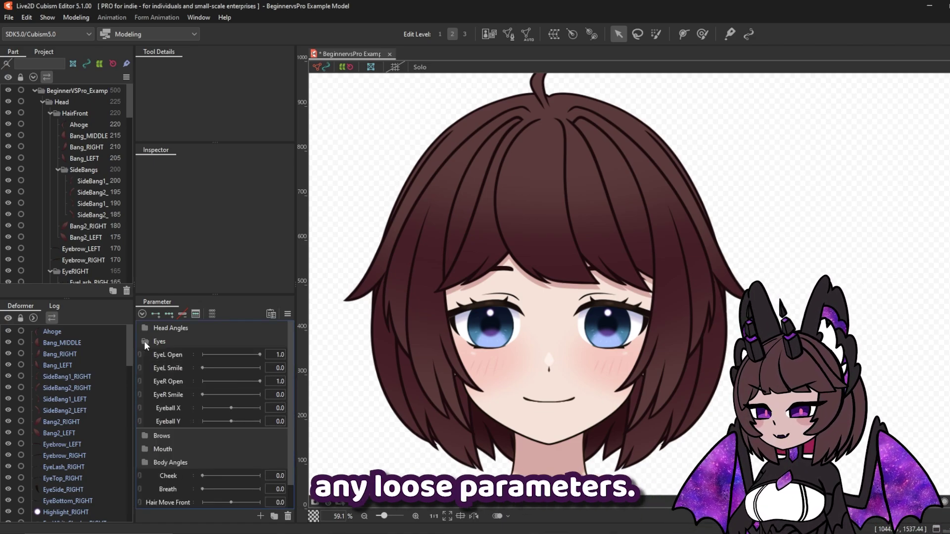
click(144, 341)
click(144, 327)
click(144, 328)
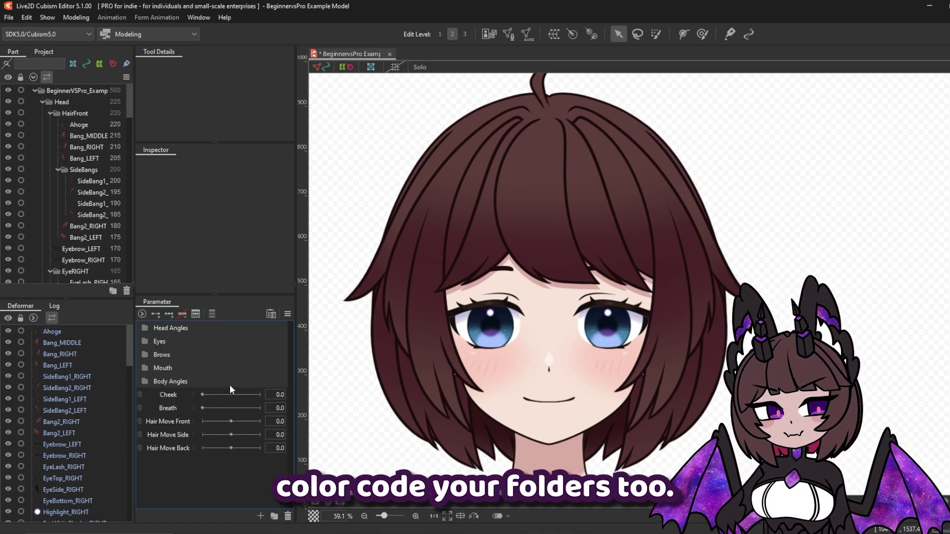
right_click(200, 328)
mouse_move(241, 338)
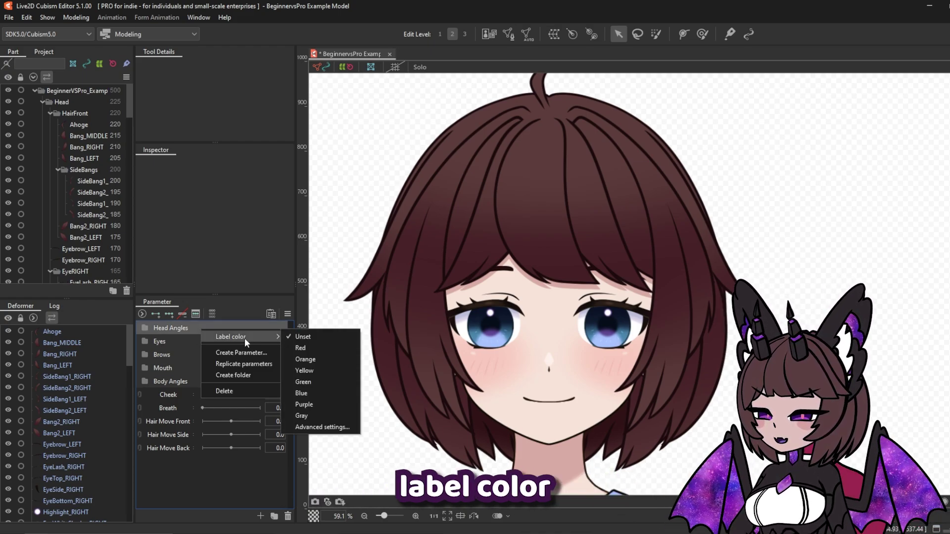